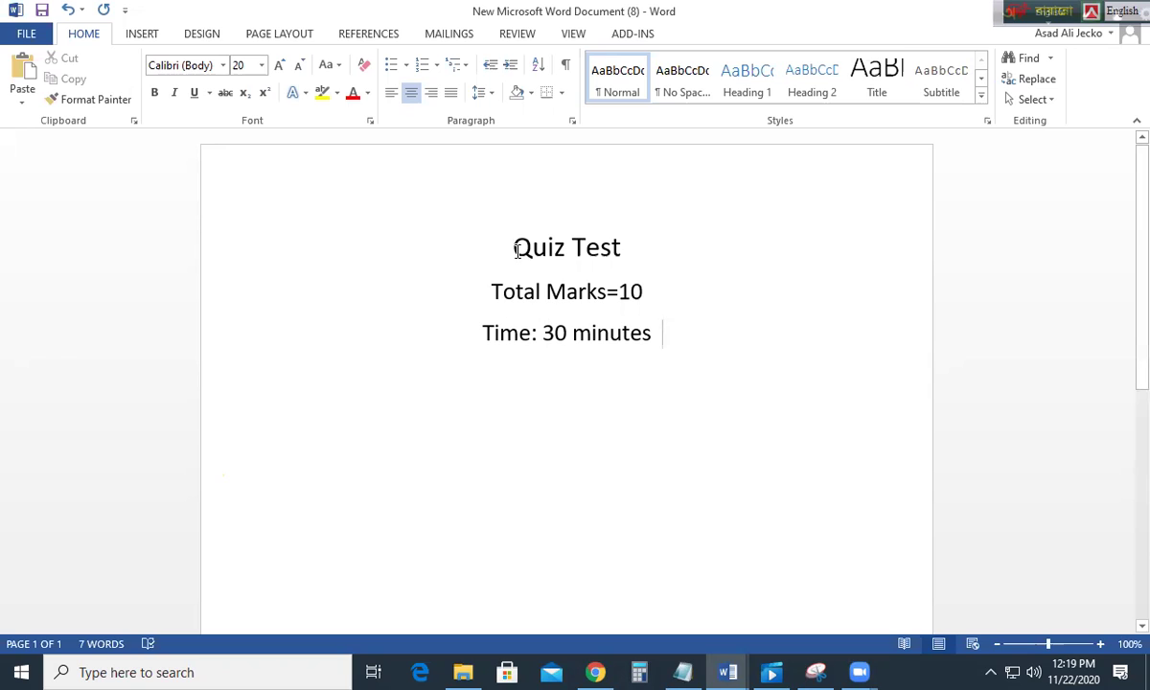
# Step: Highlight the 'Quiz Test' title in the Word document's heading block
pyautogui.moveTo(515, 250); pyautogui.dragTo(629, 247)
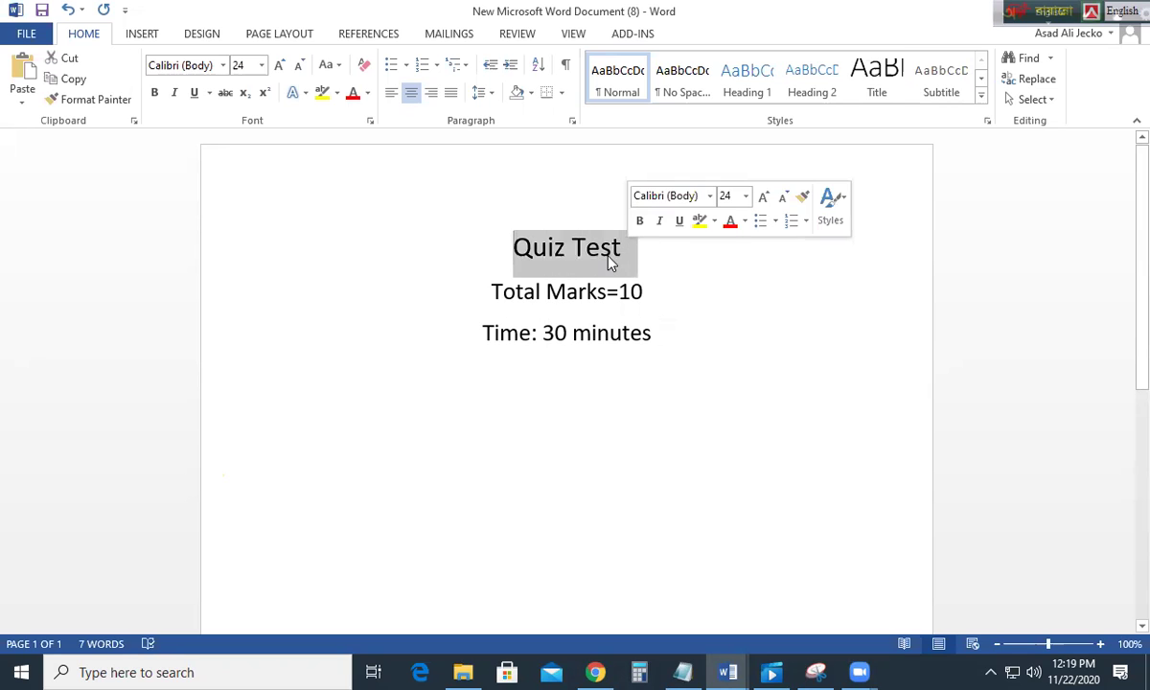
pyautogui.click(629, 254)
pyautogui.moveTo(485, 247); pyautogui.dragTo(569, 257)
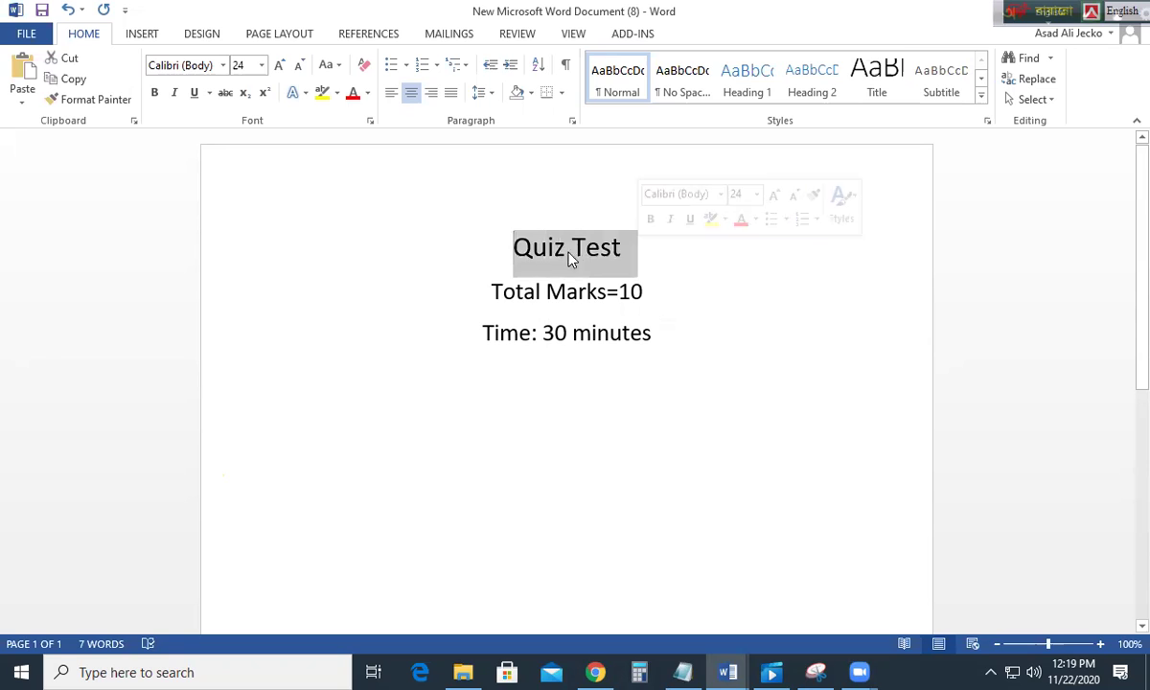
pyautogui.click(515, 258)
pyautogui.moveTo(516, 249); pyautogui.dragTo(637, 247)
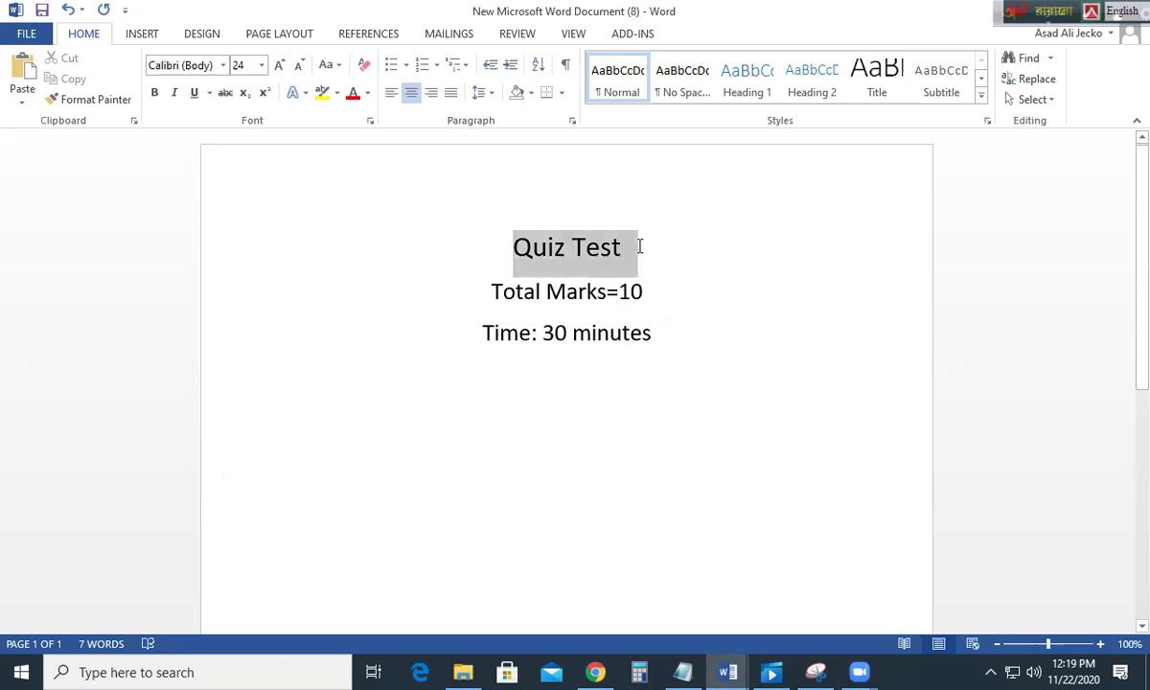
pyautogui.click(492, 291)
# Step: Highlight the 'Total Marks=10' and 'Time: 30 minutes' lines, then switch to Outlook in Chrome
pyautogui.moveTo(517, 291); pyautogui.dragTo(631, 290)
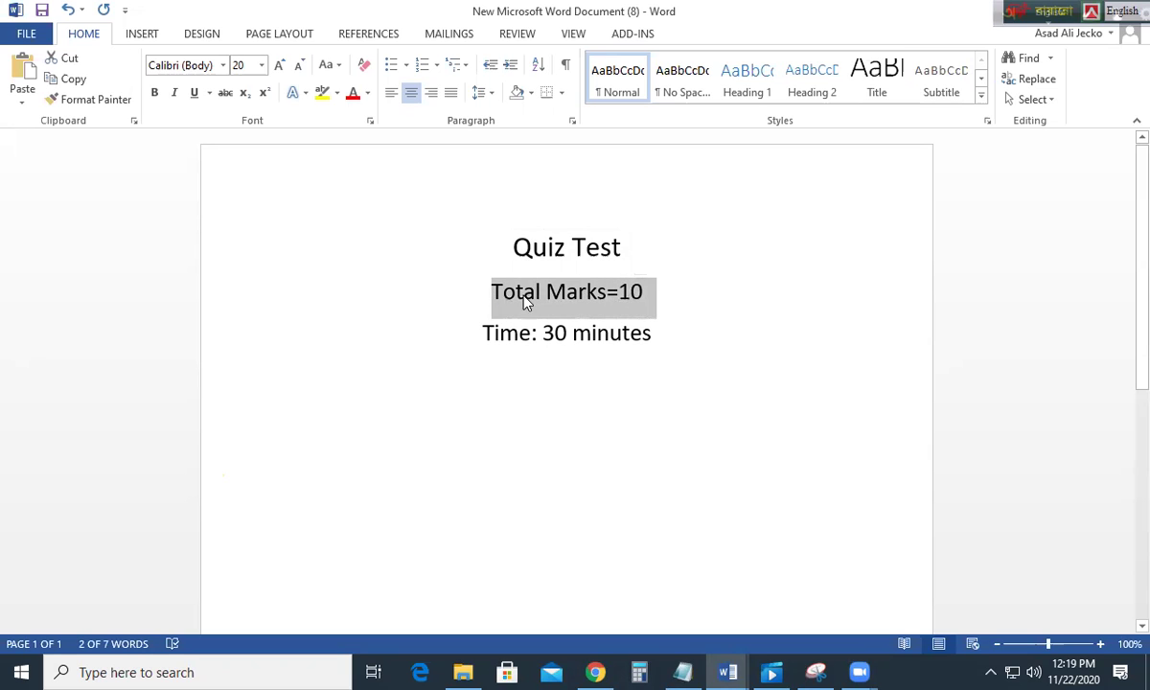
pyautogui.moveTo(489, 300); pyautogui.dragTo(654, 296)
pyautogui.click(653, 296)
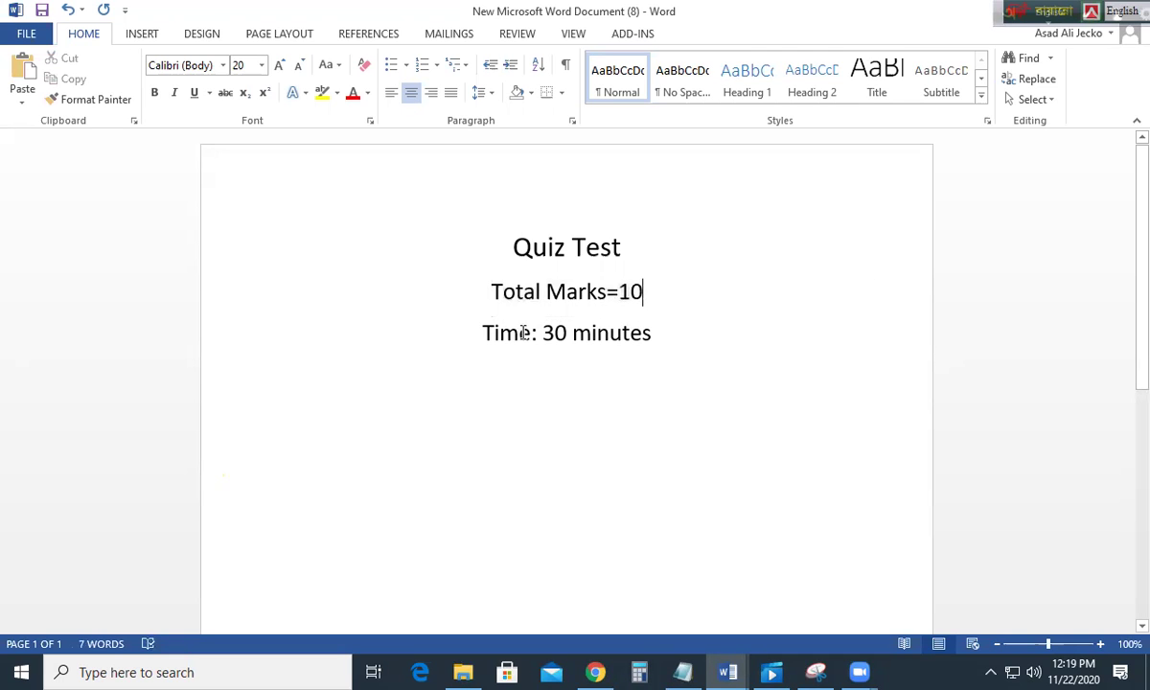
pyautogui.moveTo(455, 326); pyautogui.dragTo(657, 343)
pyautogui.click(586, 331)
pyautogui.moveTo(491, 295); pyautogui.dragTo(647, 293)
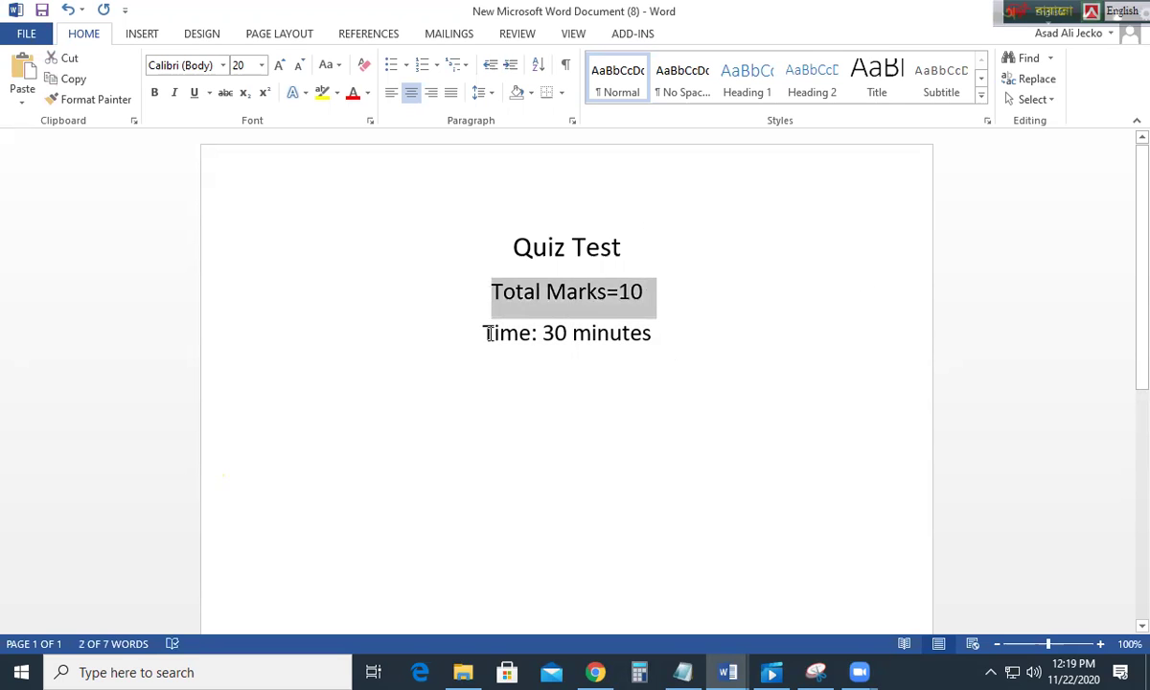
pyautogui.moveTo(488, 332); pyautogui.dragTo(655, 336)
pyautogui.click(604, 374)
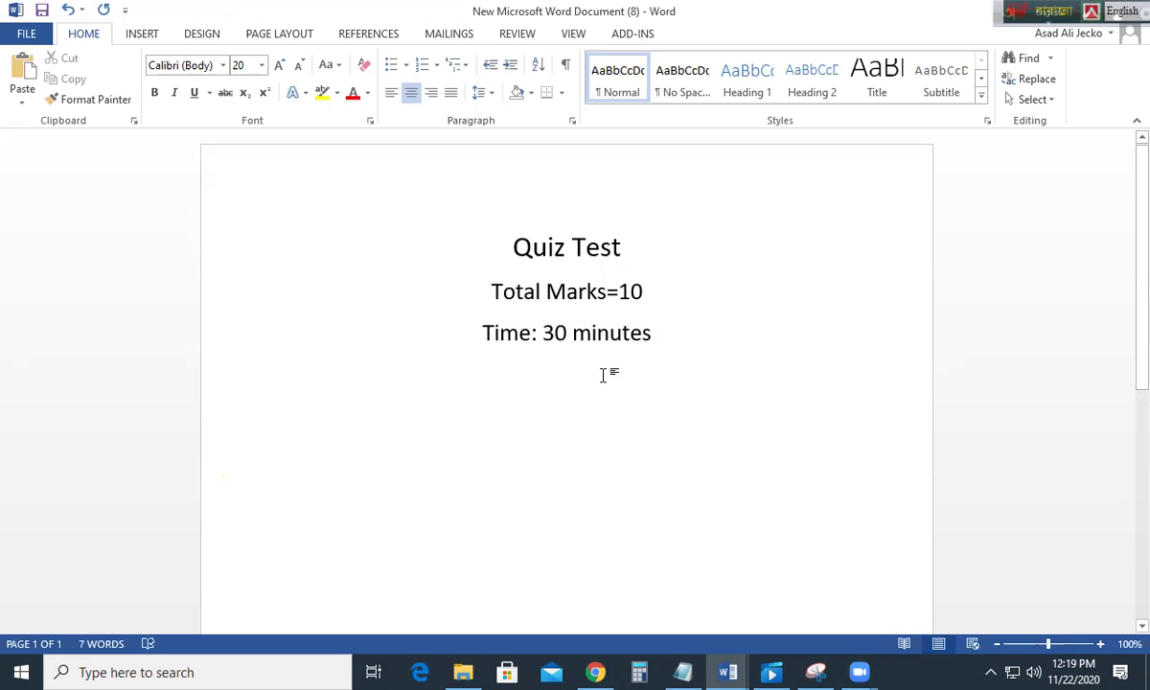
pyautogui.click(593, 672)
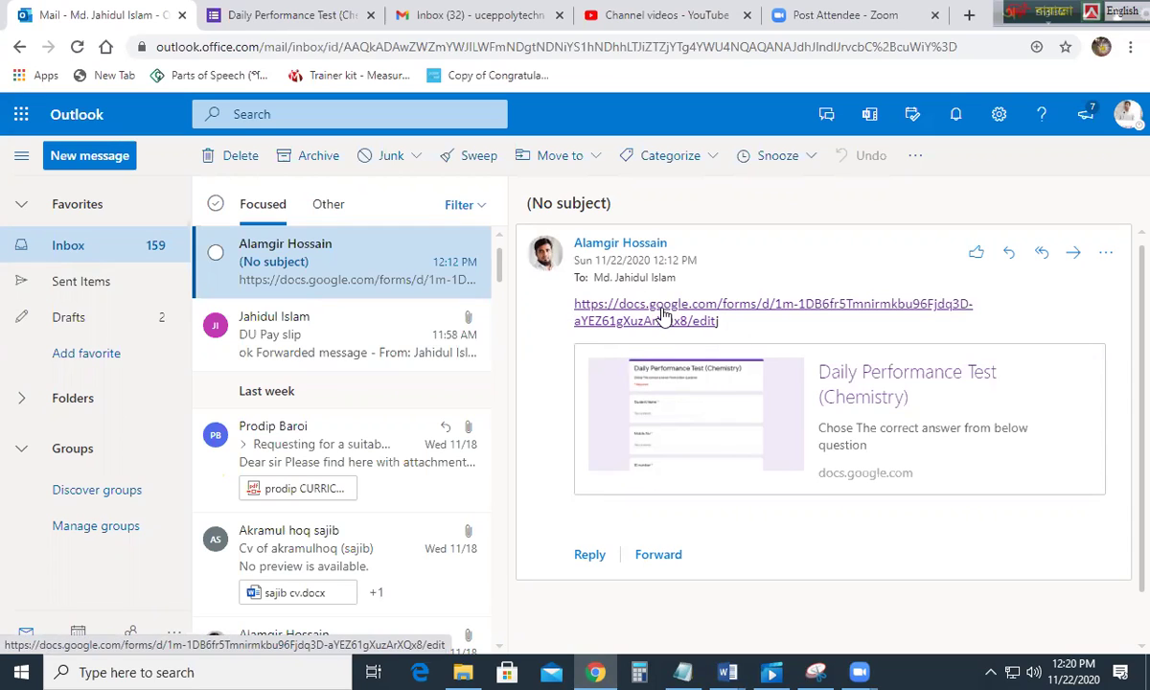
# Step: Open the Daily Performance Test (Chemistry) form from the email and review its required fields
pyautogui.click(663, 315)
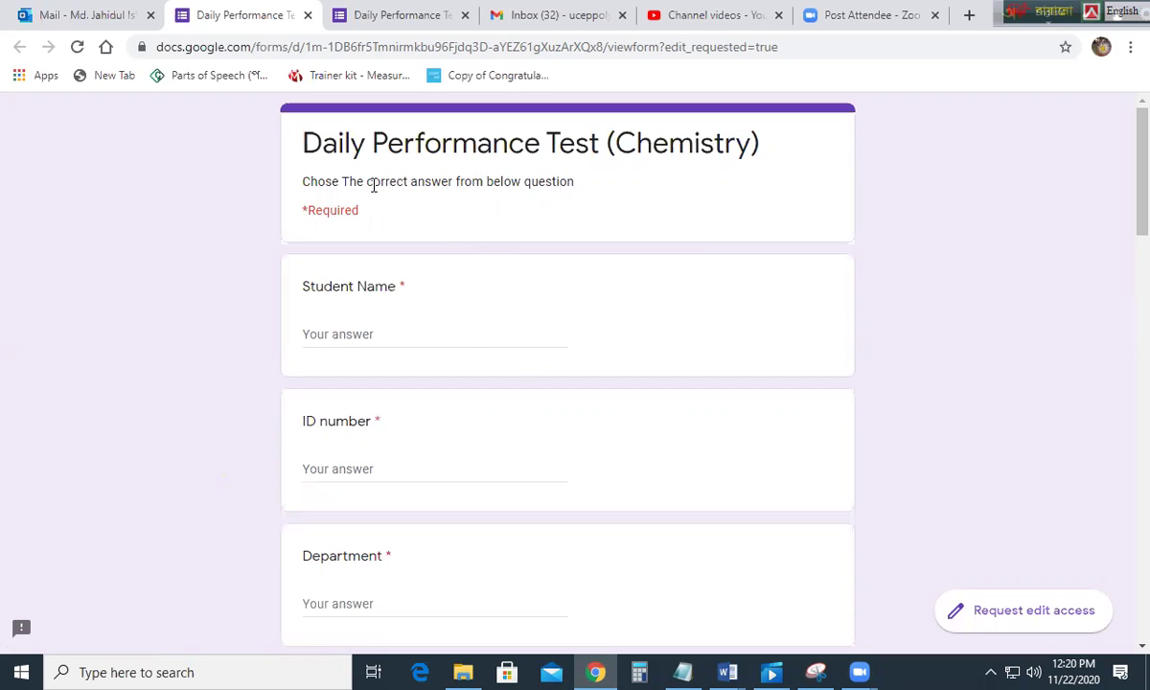
pyautogui.scroll(-3, 379, 211)
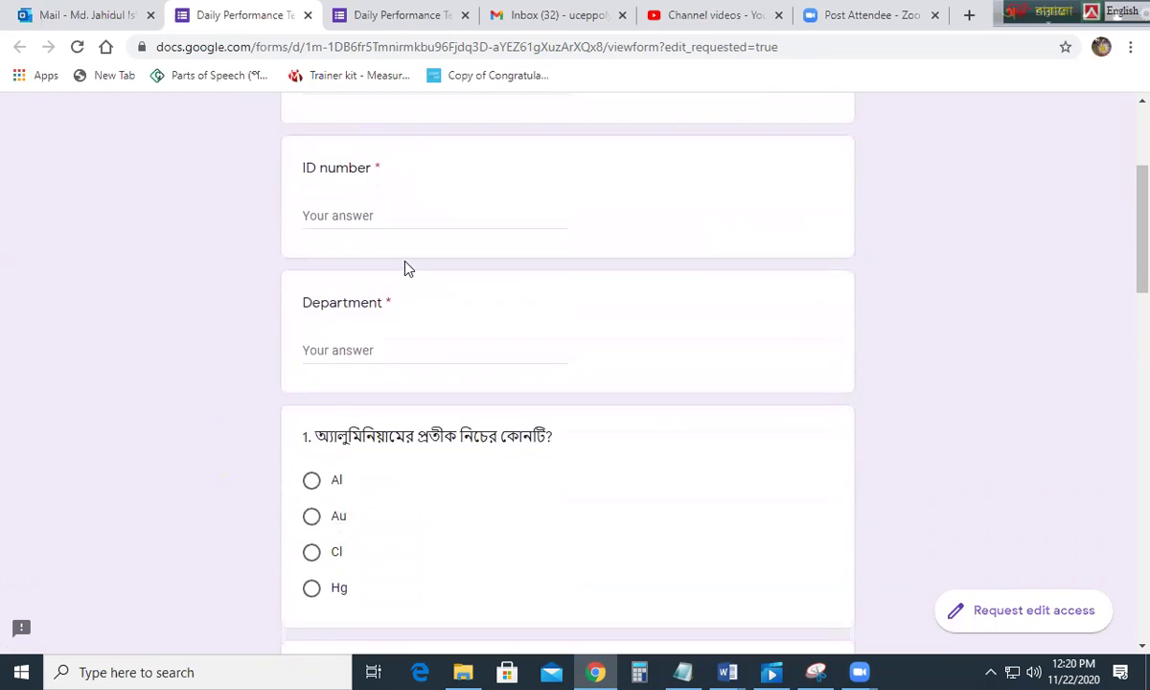
pyautogui.scroll(3, 380, 244)
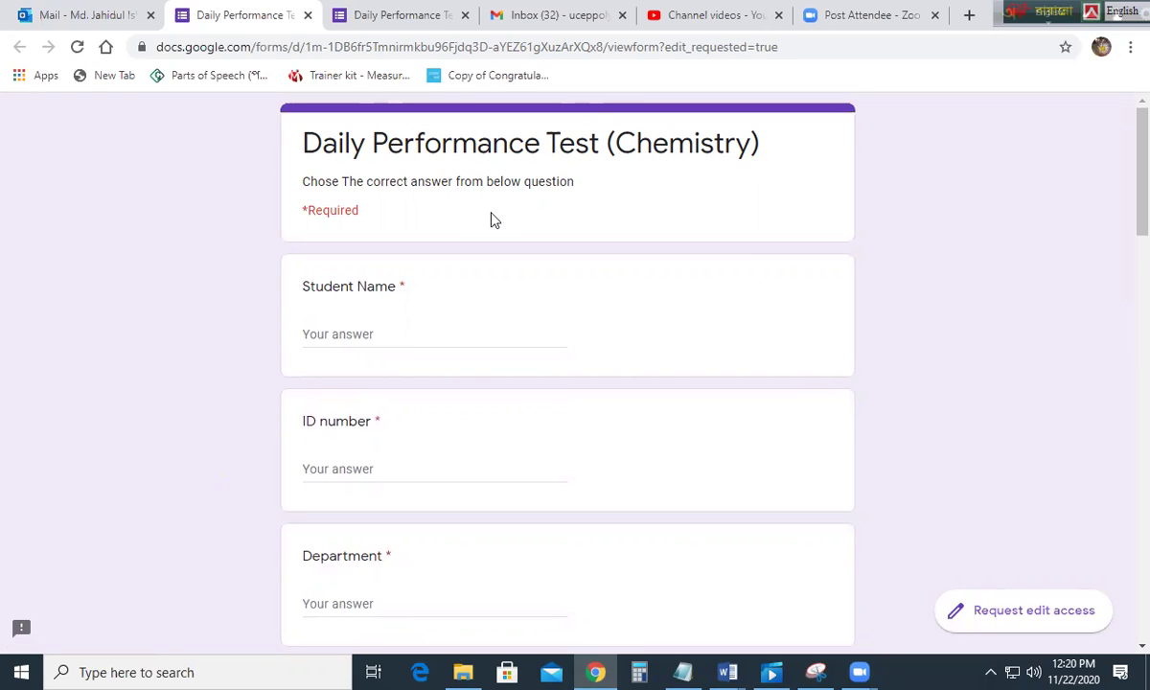
pyautogui.moveTo(303, 210); pyautogui.dragTo(362, 212)
pyautogui.scroll(-1, 388, 424)
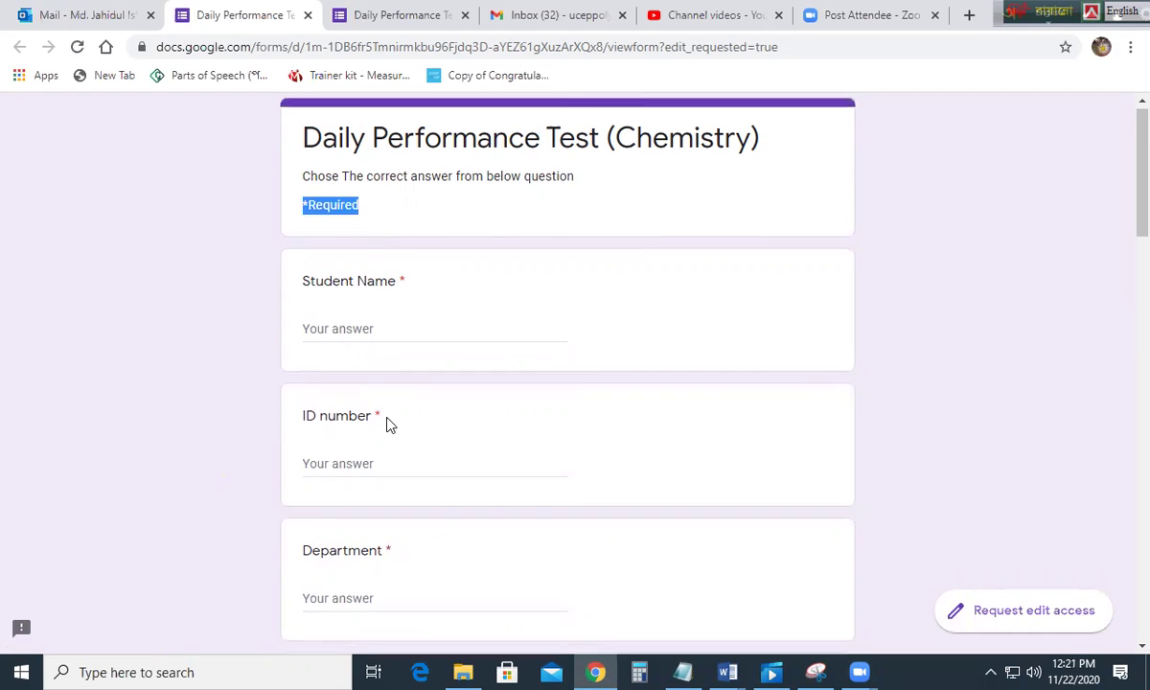
pyautogui.click(323, 243)
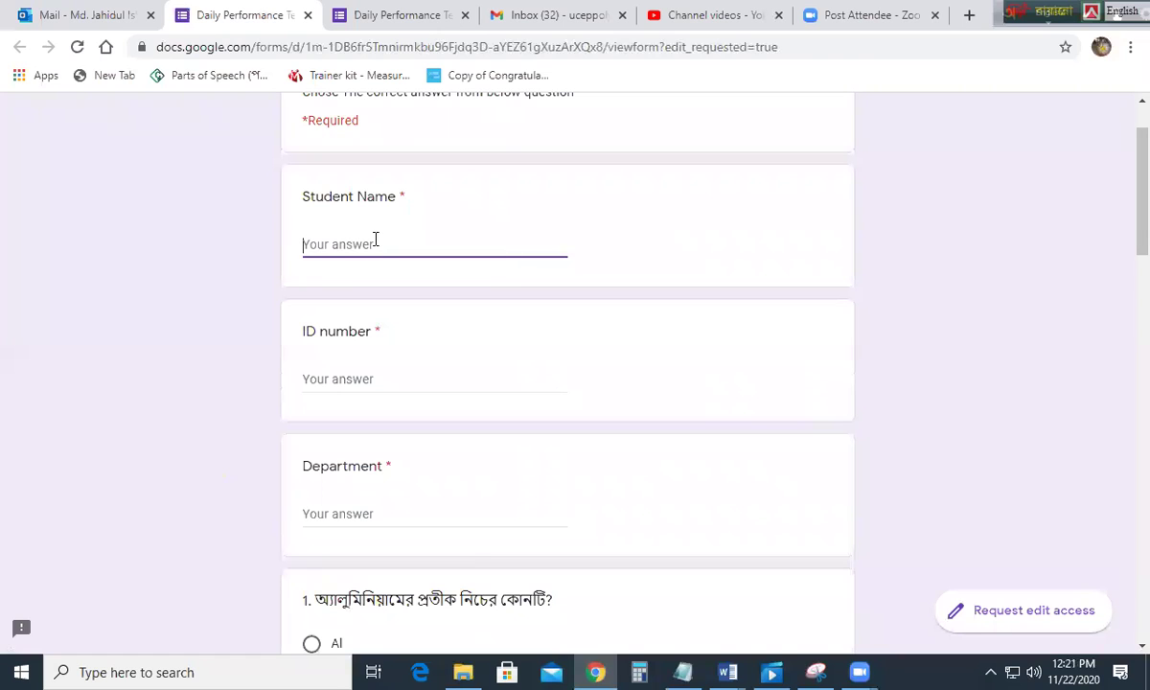
# Step: Enter the student's full name, the student ID number, and Electrical as the department
pyautogui.click(349, 380)
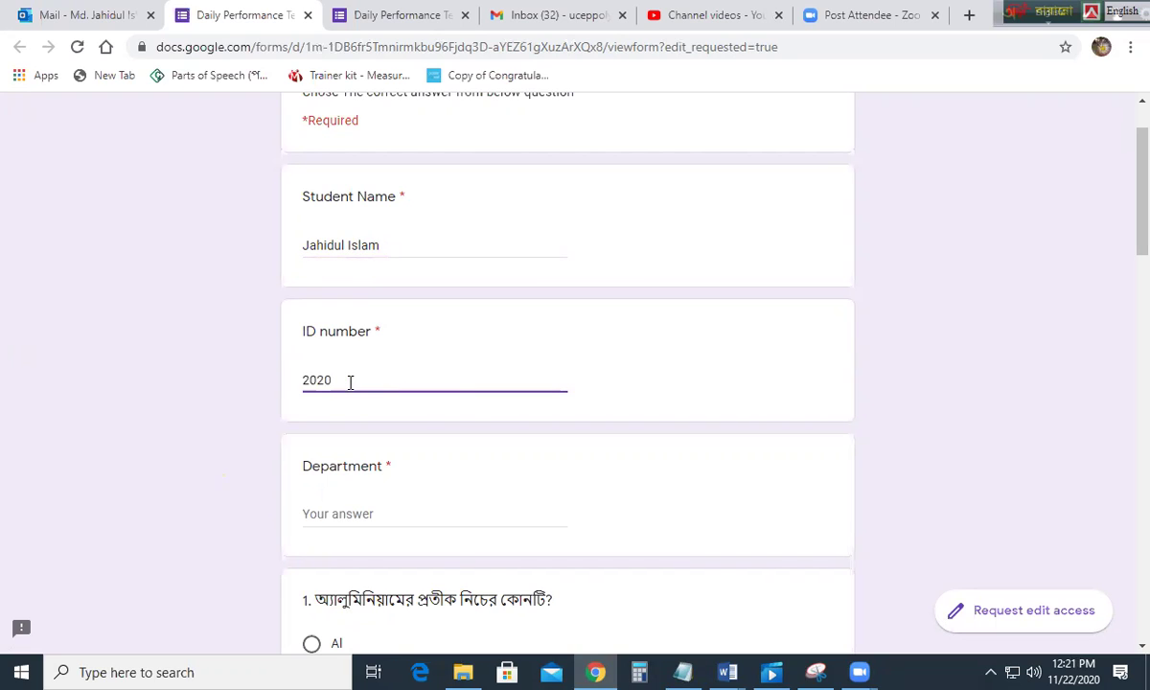
pyautogui.click(331, 514)
pyautogui.write('Elec')
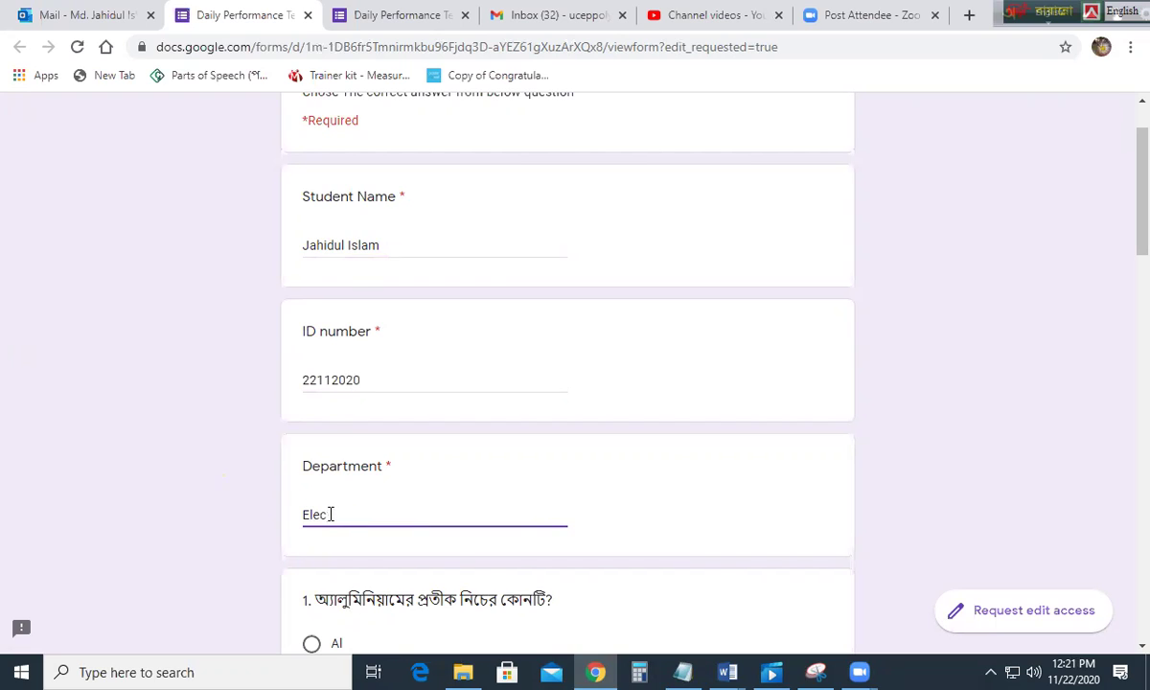
pyautogui.write('trical')
# Step: Recheck the ID number entry and the spelling of the student's name
pyautogui.scroll(-2, 400, 438)
pyautogui.scroll(3, 465, 407)
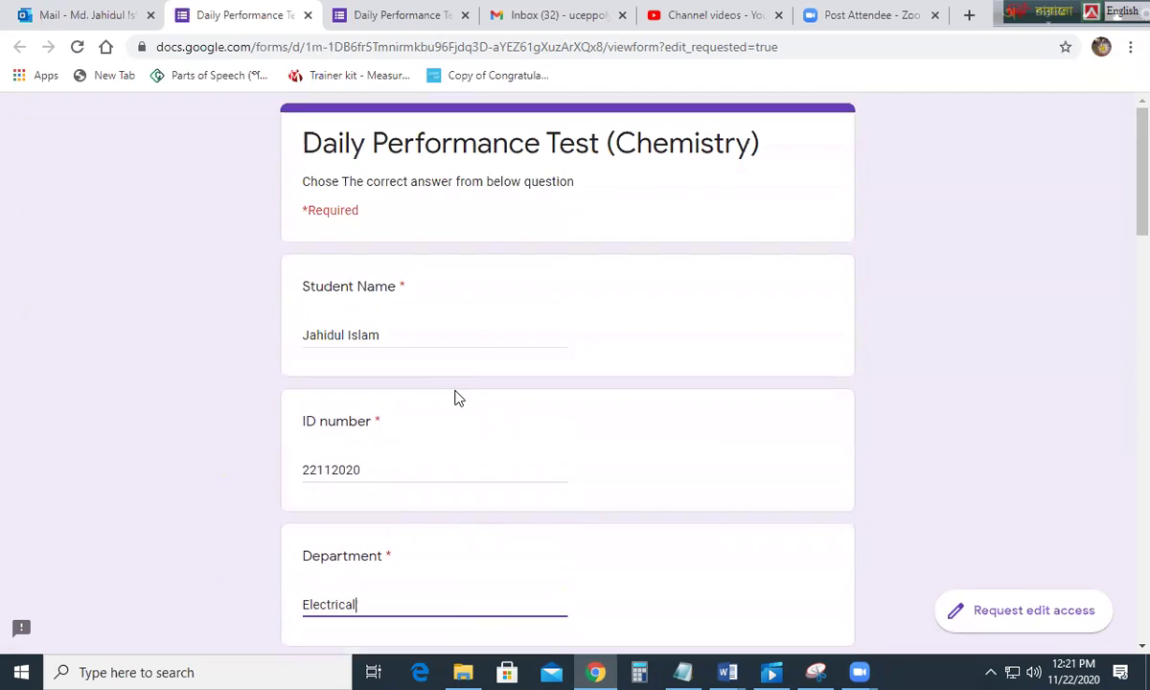
pyautogui.scroll(-1, 420, 345)
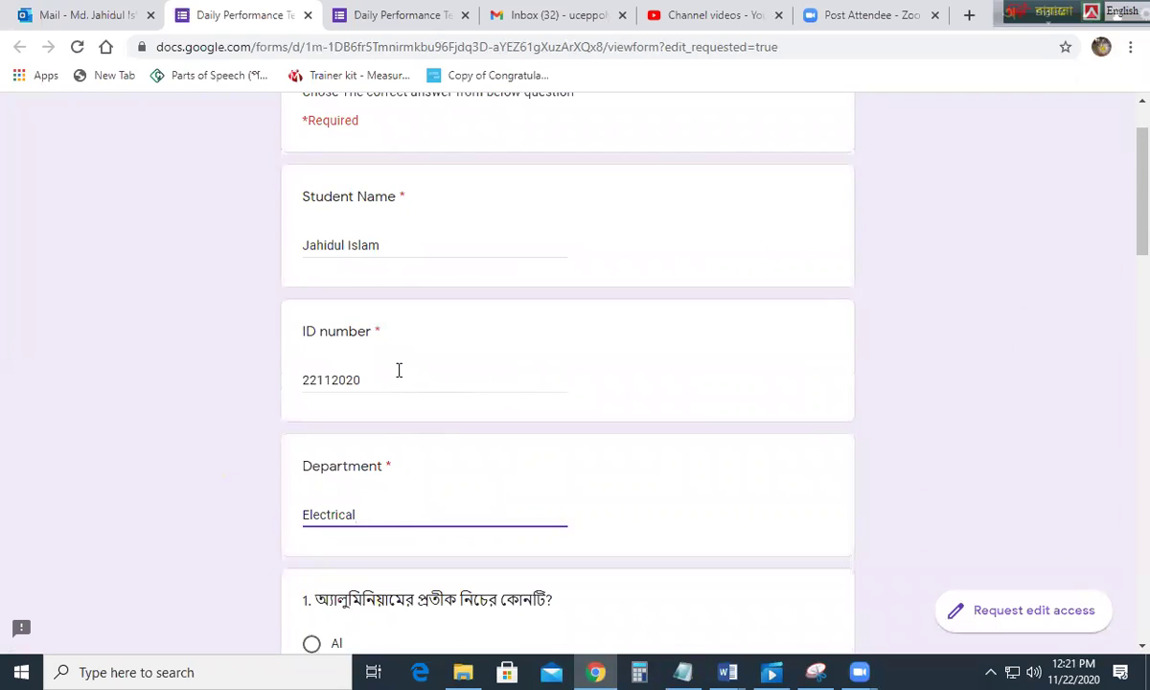
pyautogui.scroll(-1, 411, 446)
pyautogui.scroll(1, 419, 359)
pyautogui.click(319, 380)
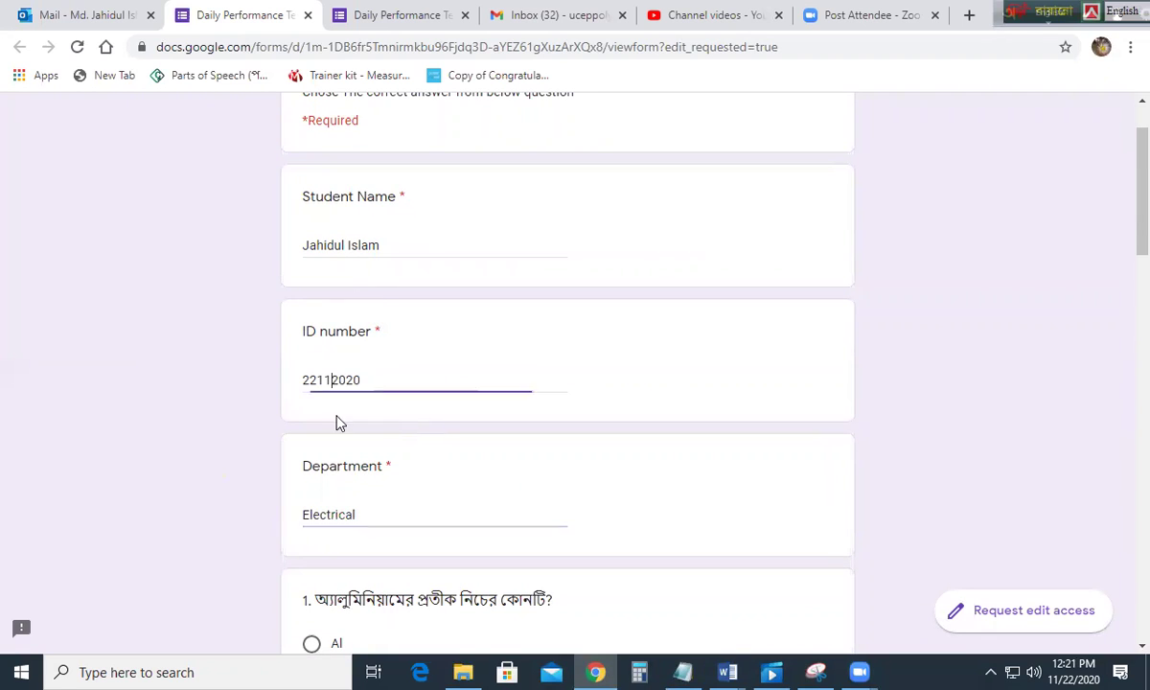
pyautogui.scroll(-2, 340, 505)
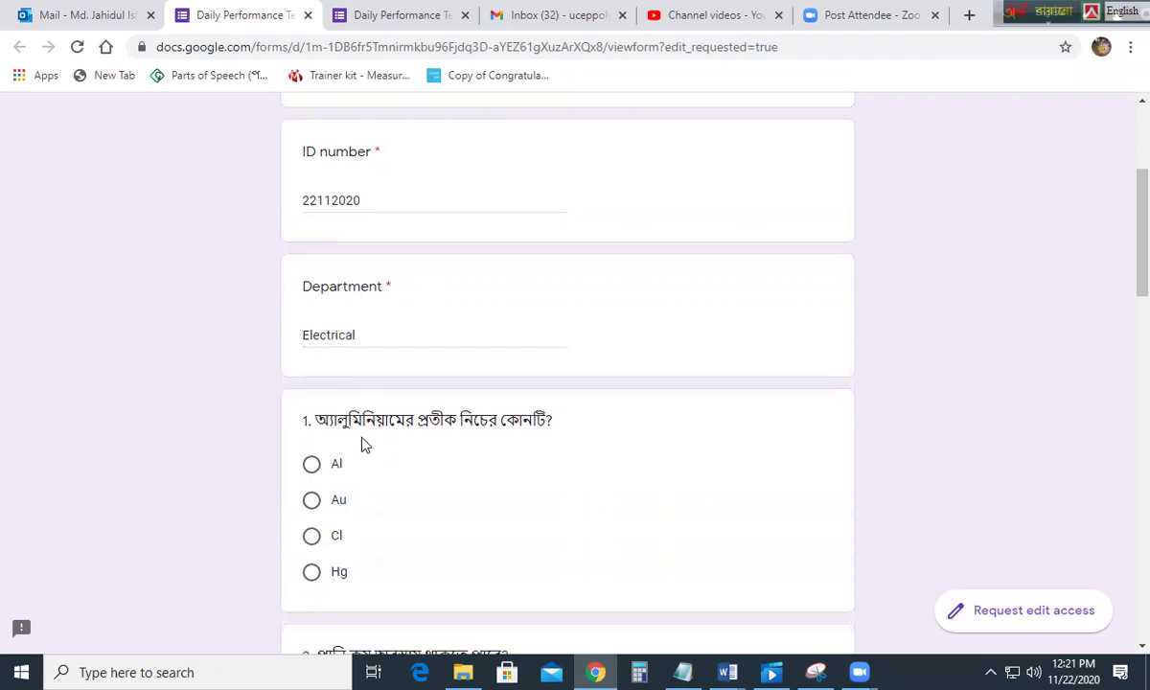
pyautogui.scroll(-1, 387, 335)
pyautogui.scroll(1, 347, 271)
pyautogui.click(325, 206)
pyautogui.scroll(2, 345, 254)
pyautogui.click(335, 247)
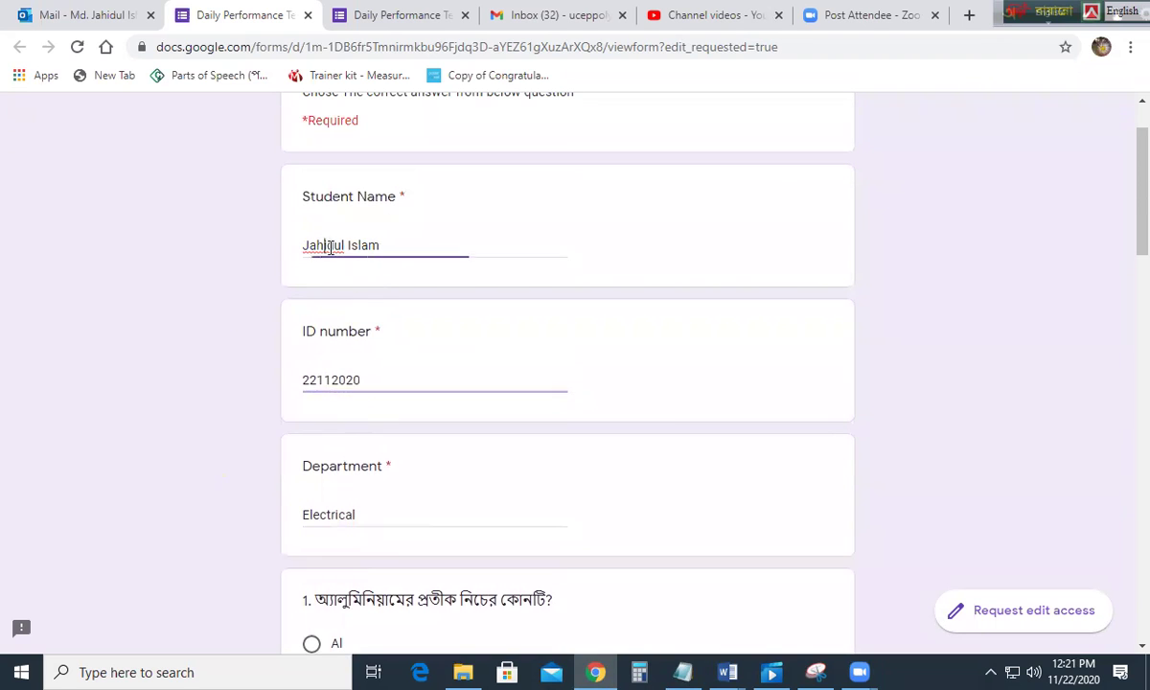
pyautogui.rightClick(326, 249)
pyautogui.press('Escape')
pyautogui.click(324, 247)
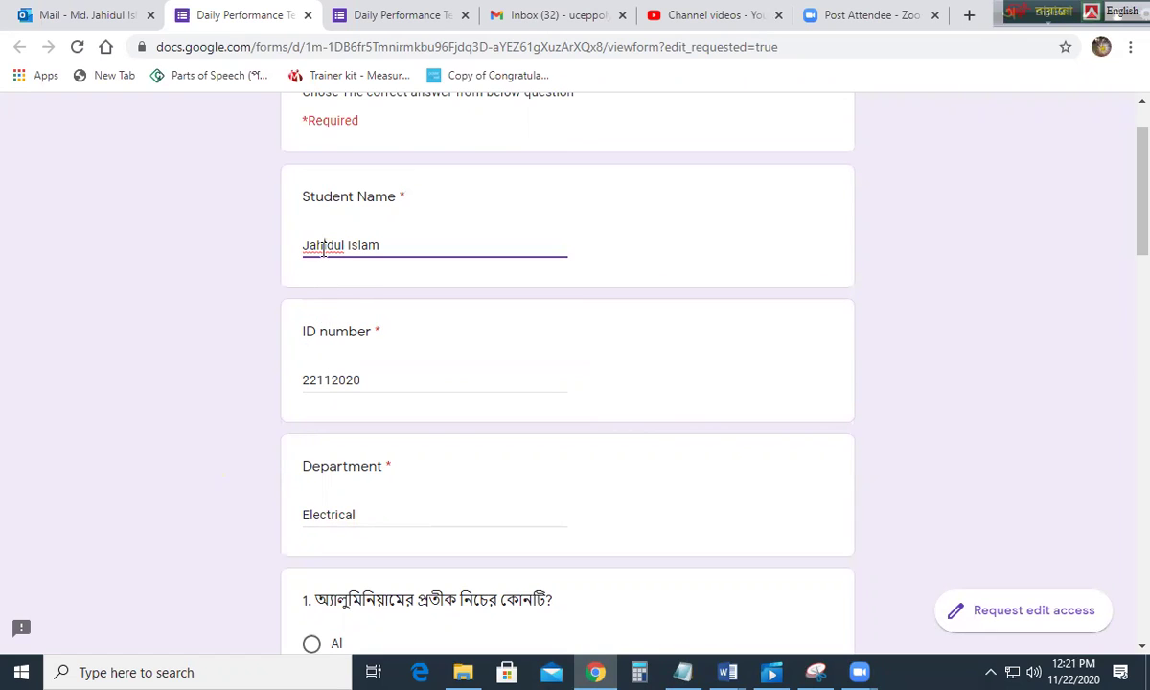
pyautogui.scroll(-1, 364, 354)
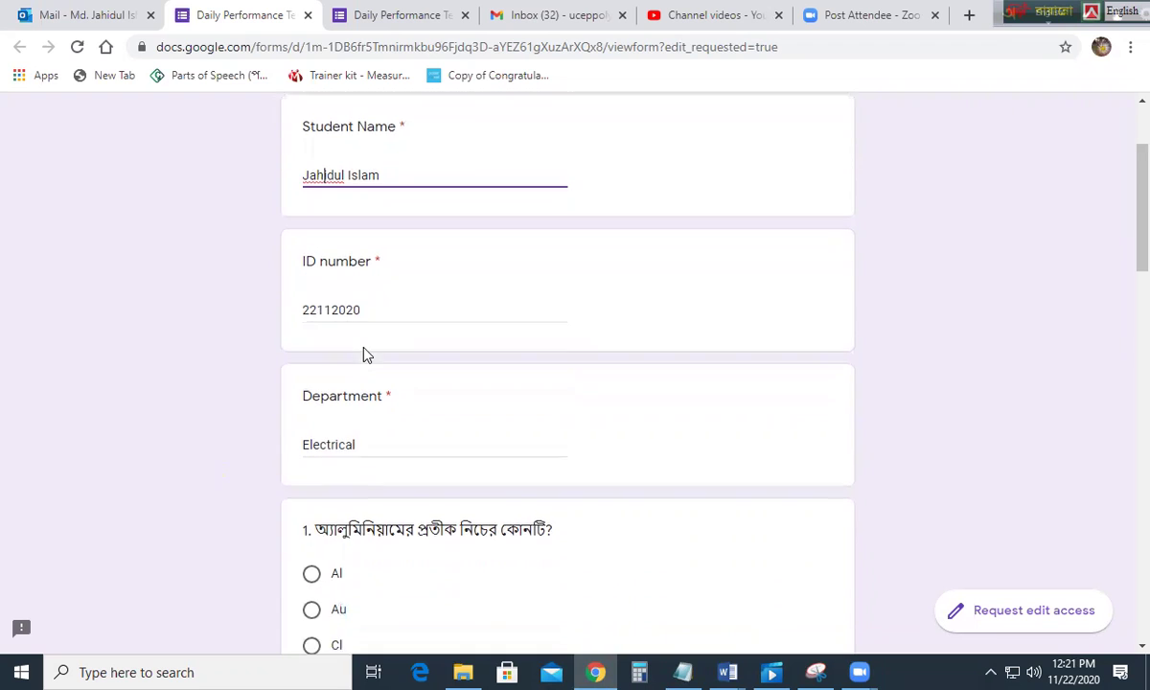
# Step: Look over the quiz questions and answer question 1 with Al
pyautogui.scroll(-3, 369, 374)
pyautogui.scroll(-1, 381, 393)
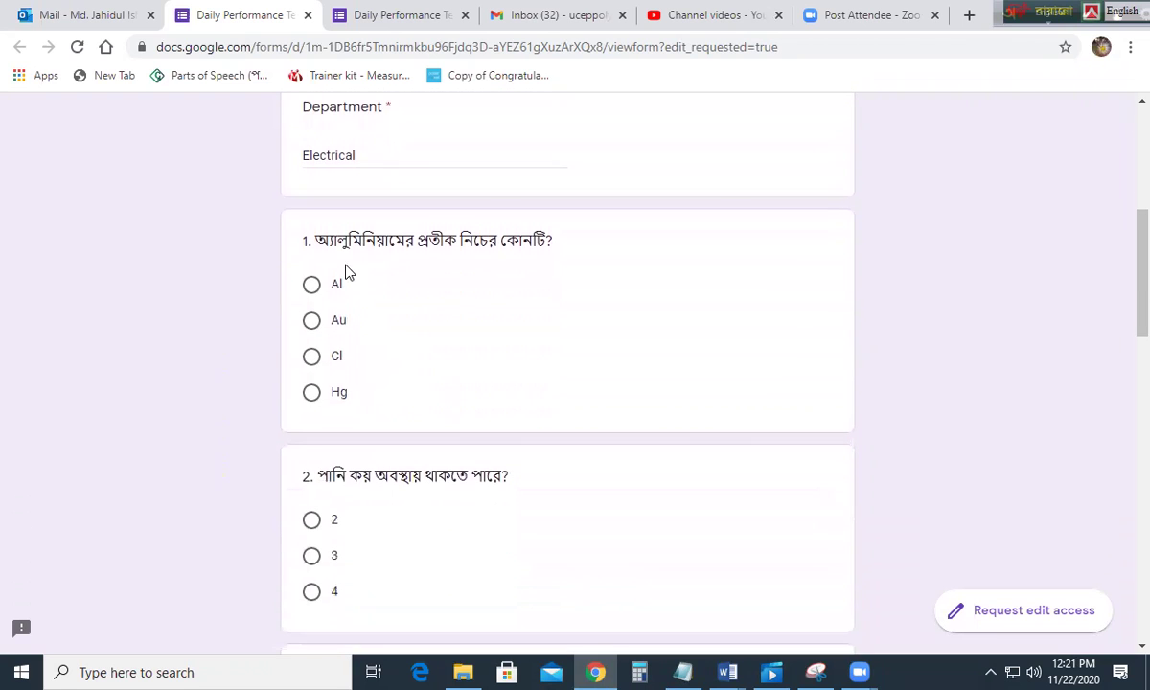
pyautogui.scroll(-1, 357, 261)
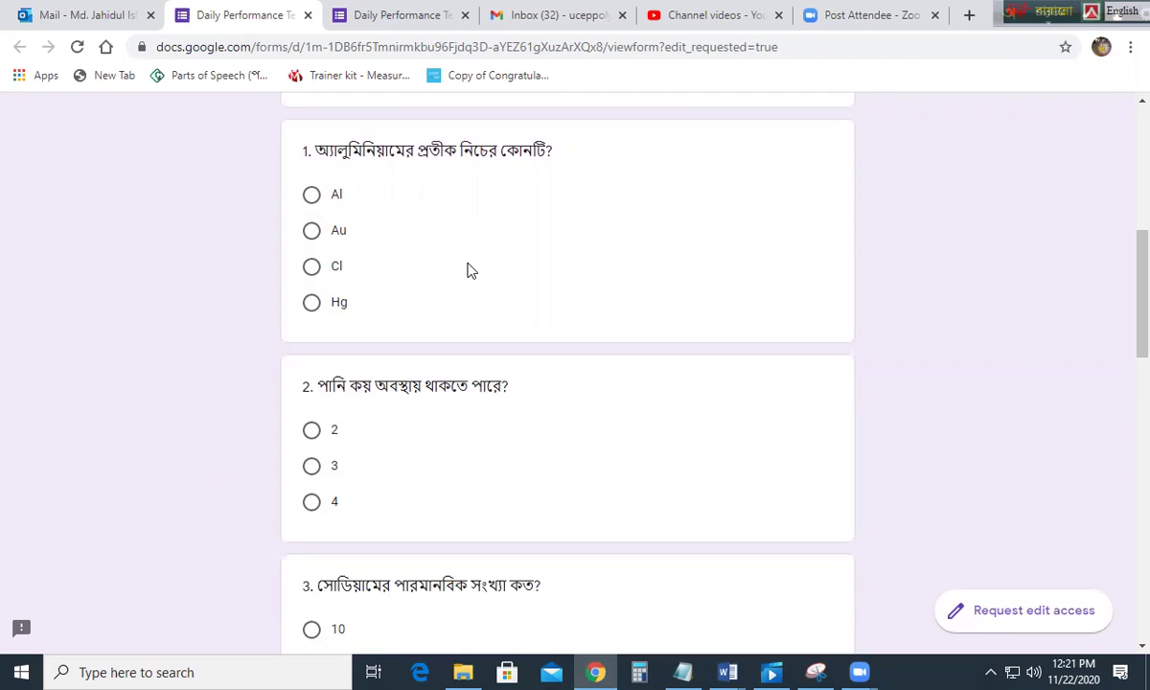
pyautogui.scroll(-2, 468, 268)
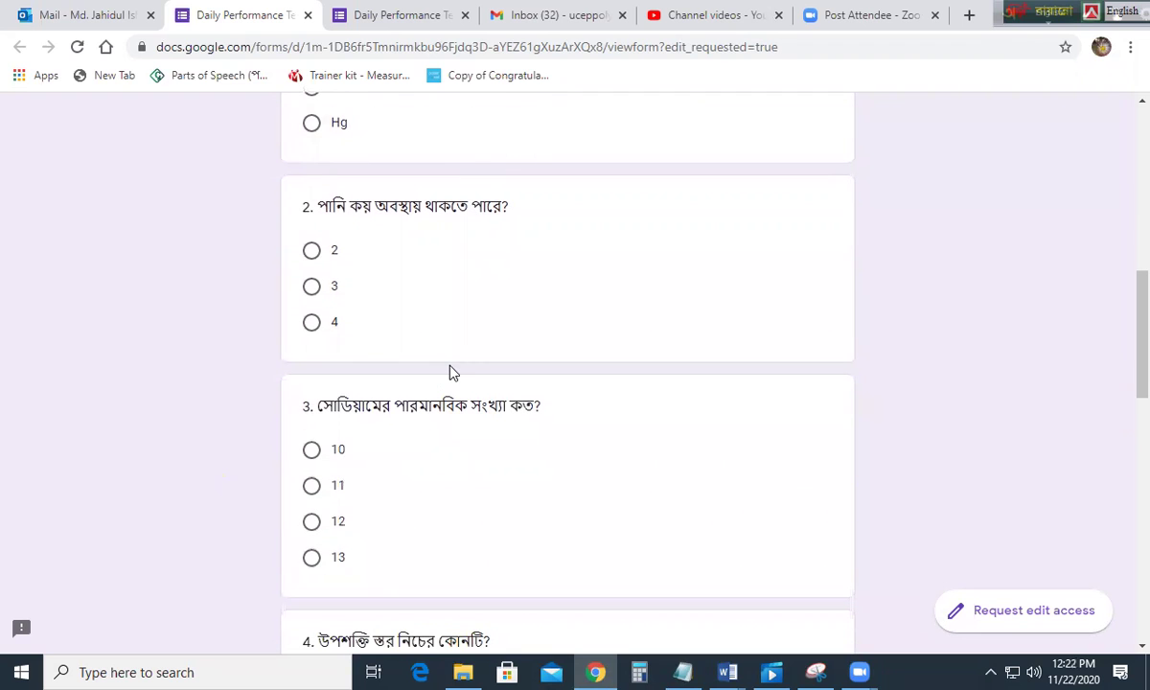
pyautogui.scroll(2, 429, 367)
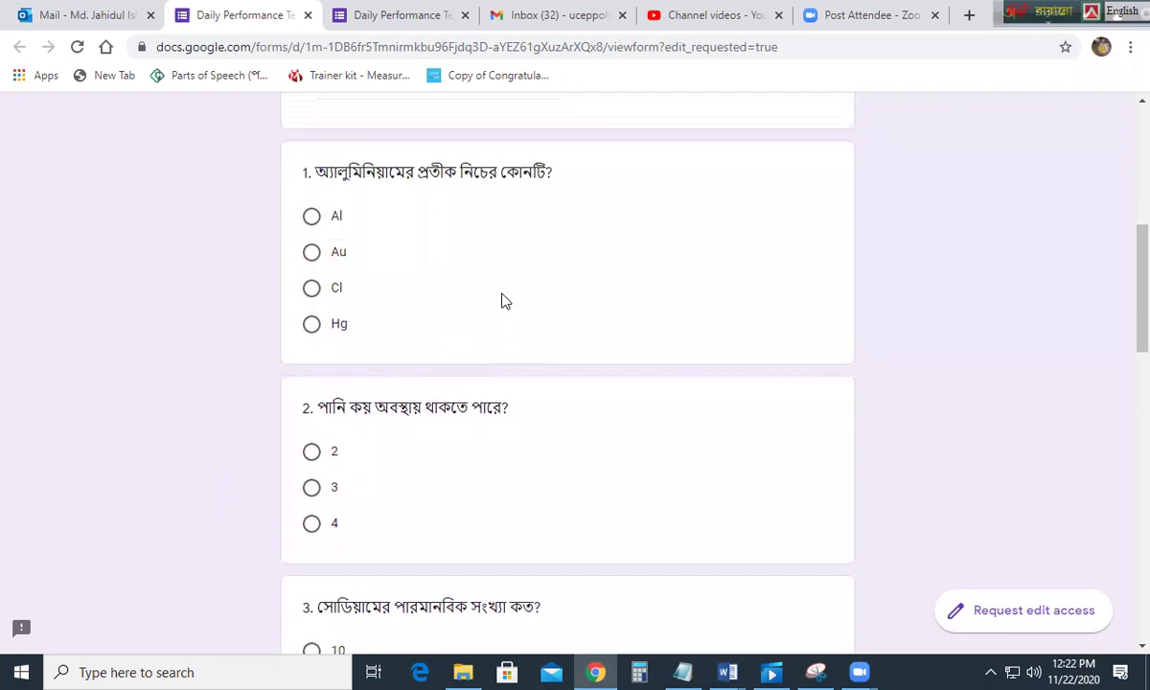
pyautogui.scroll(2, 470, 326)
pyautogui.scroll(-2, 464, 350)
pyautogui.scroll(-2, 467, 349)
pyautogui.scroll(2, 466, 350)
pyautogui.scroll(2, 463, 349)
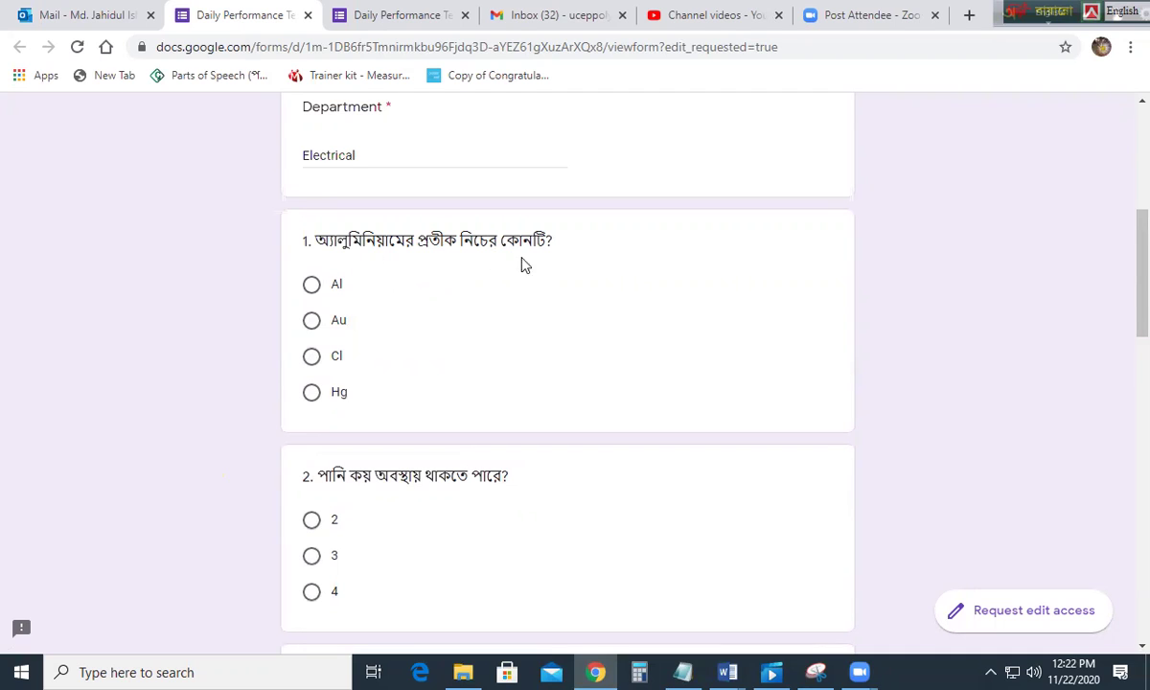
pyautogui.click(312, 287)
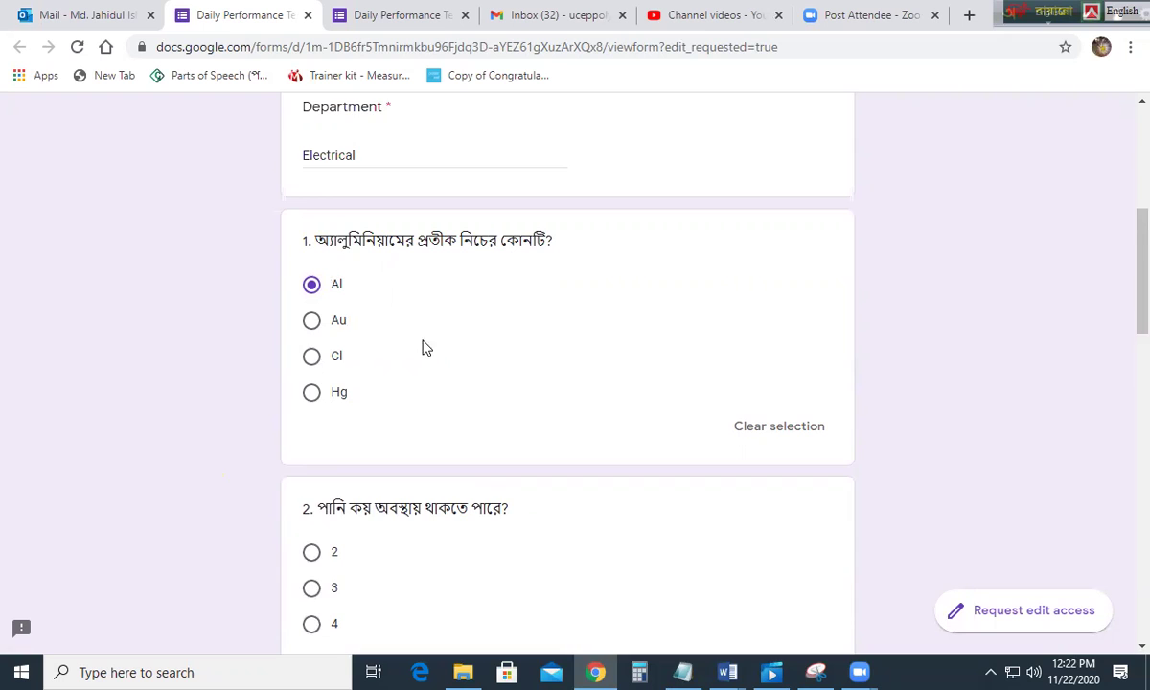
# Step: Answer question 2 with 3 and question 3 with 11
pyautogui.scroll(-1, 429, 350)
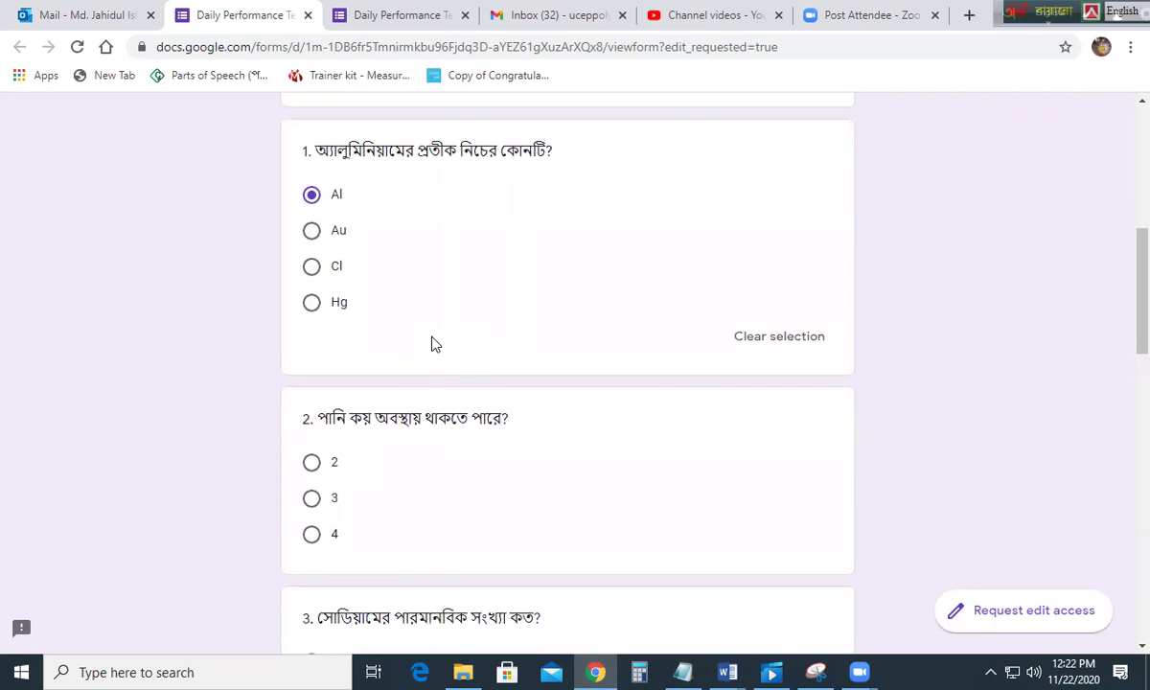
pyautogui.scroll(-1, 428, 341)
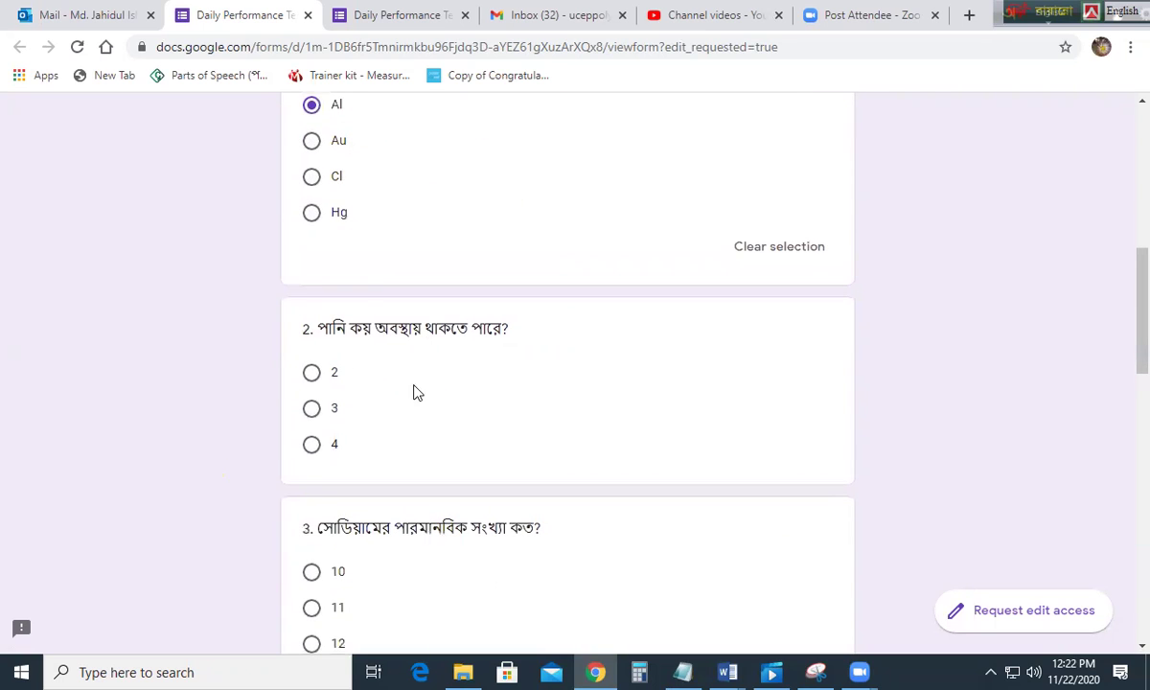
pyautogui.click(313, 410)
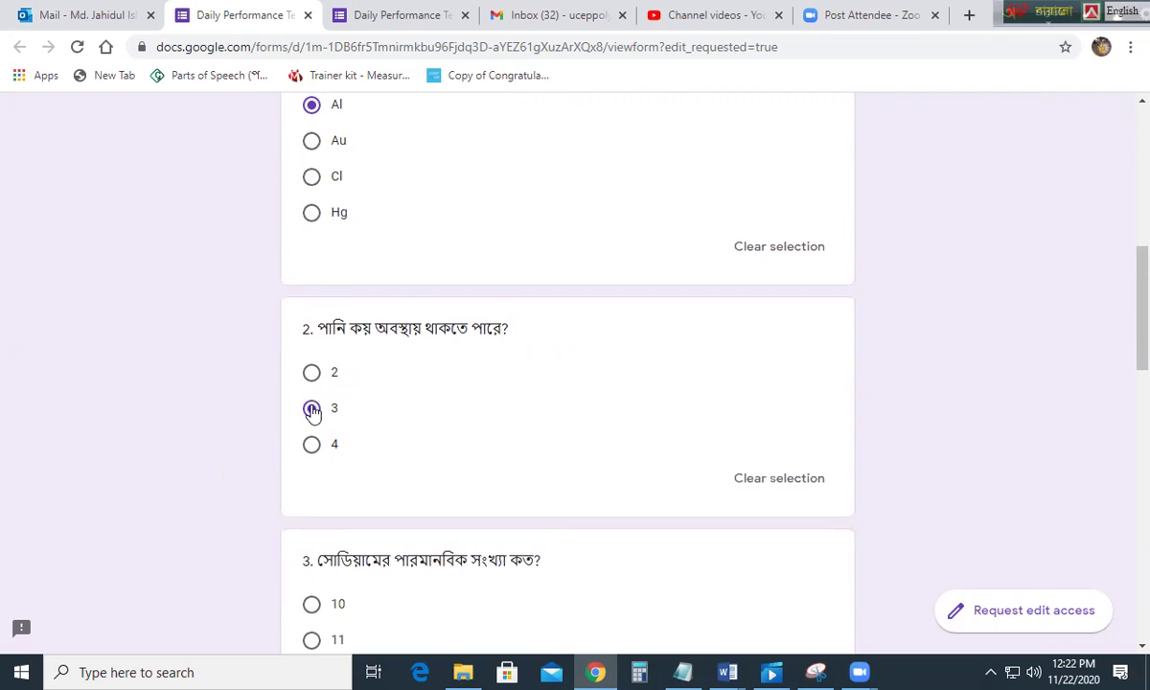
pyautogui.scroll(-1, 416, 399)
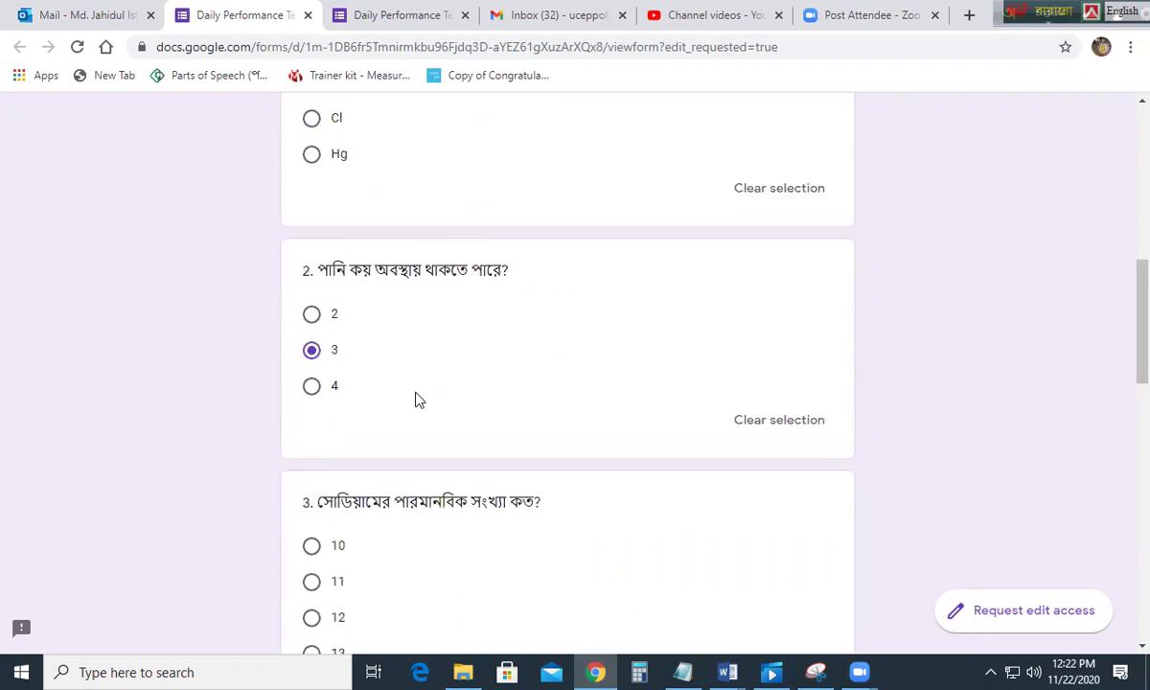
pyautogui.scroll(-2, 415, 400)
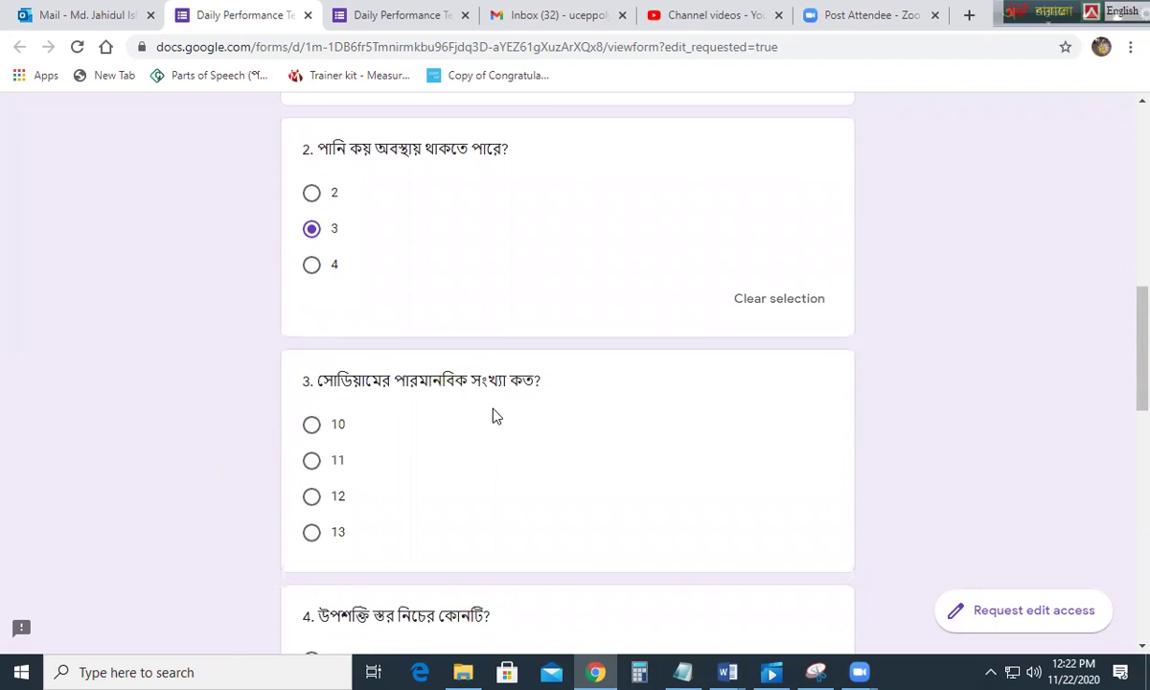
pyautogui.scroll(-2, 493, 414)
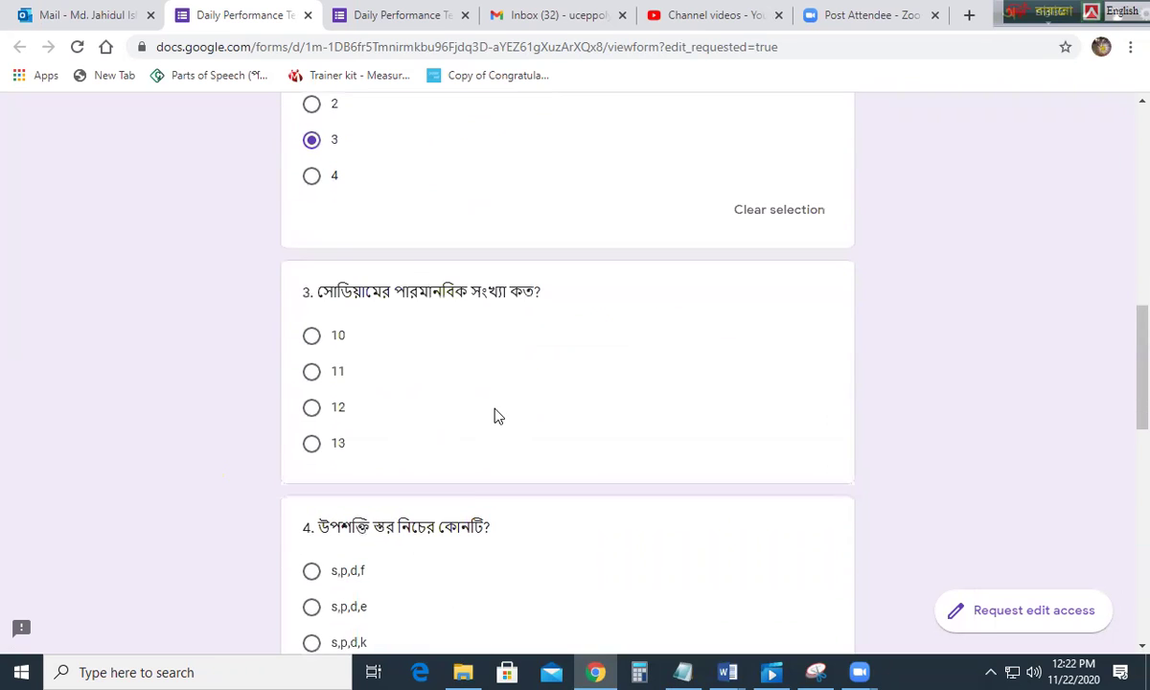
pyautogui.click(313, 373)
# Step: Answer question 4 with s,p,d,f and question 5 with 10
pyautogui.scroll(-4, 431, 374)
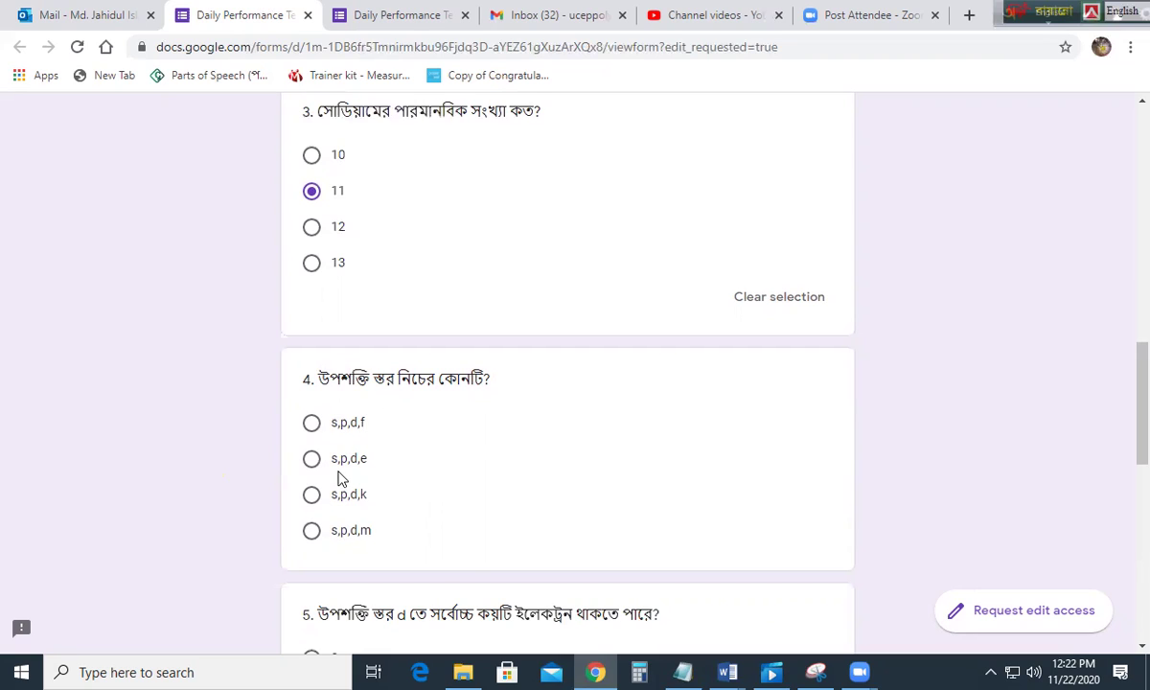
pyautogui.click(312, 422)
pyautogui.scroll(-1, 525, 420)
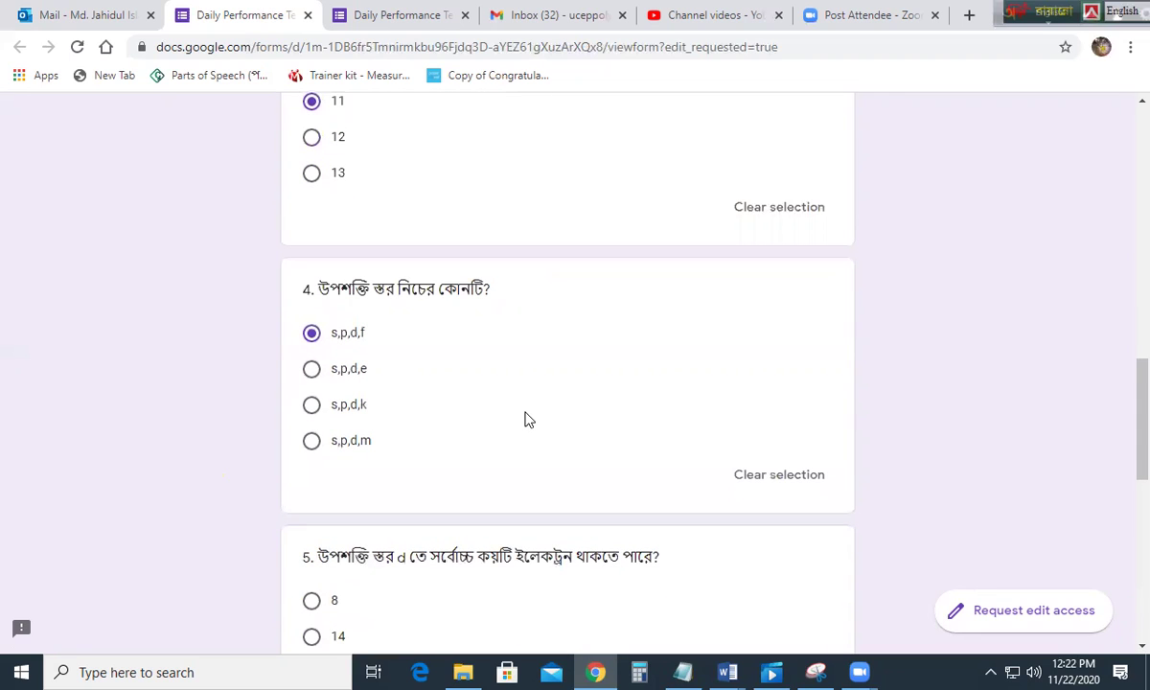
pyautogui.scroll(-3, 526, 419)
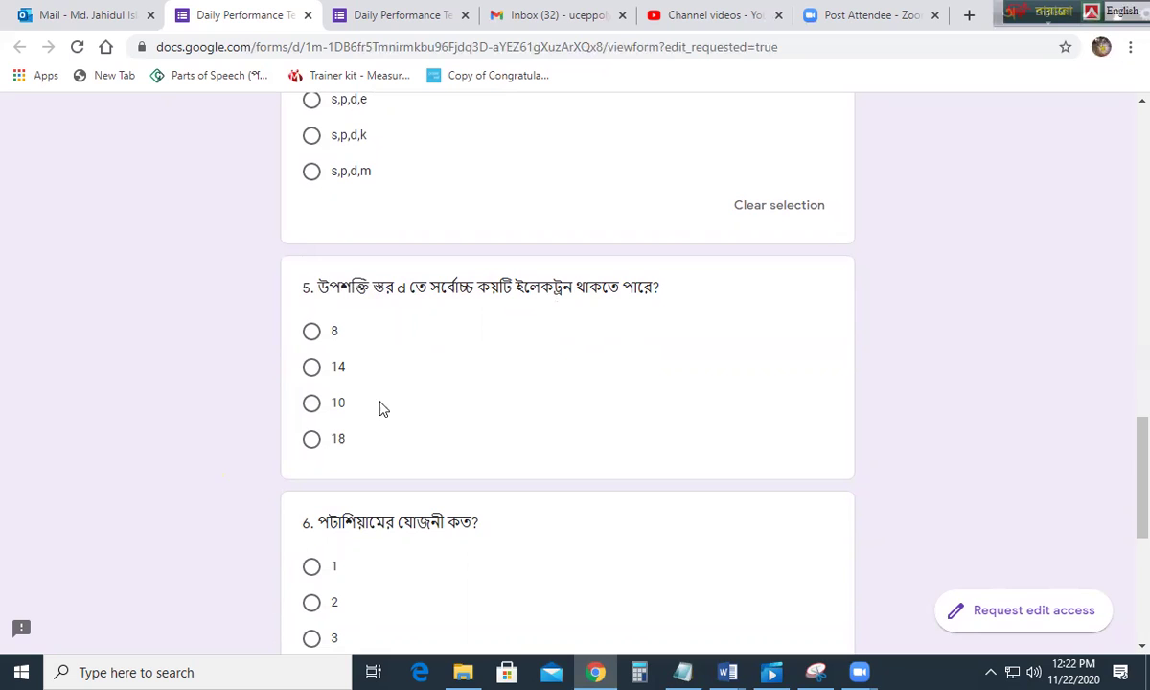
pyautogui.click(312, 403)
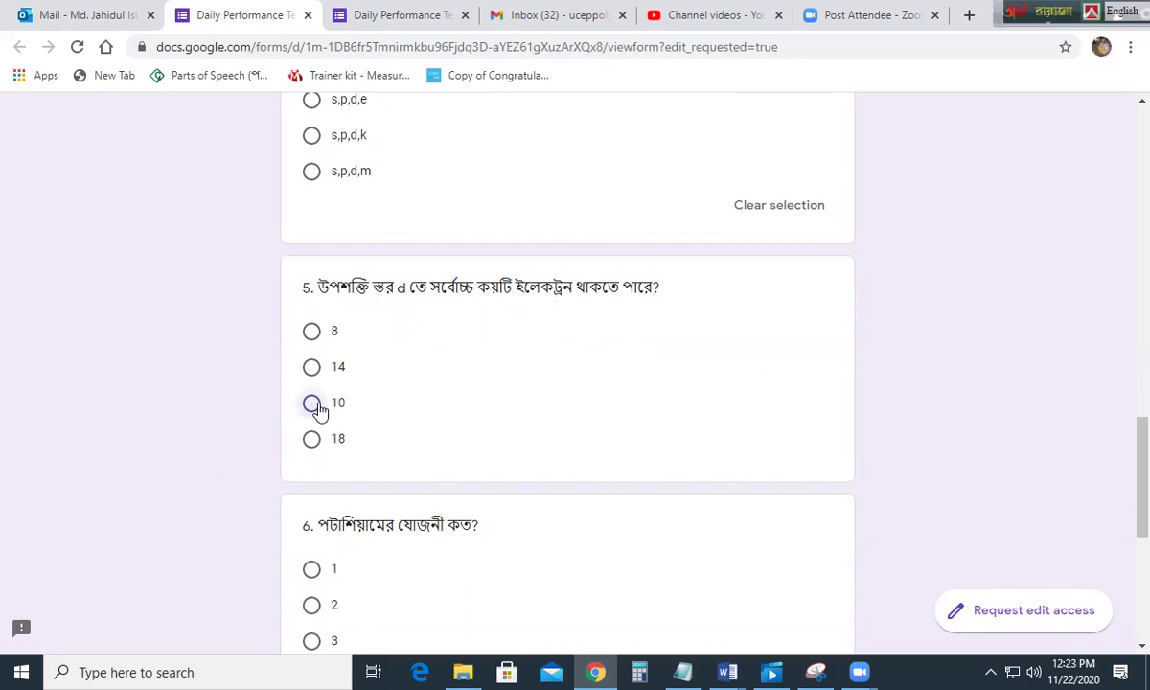
# Step: Select 1 for question 6 and 4p for question 7
pyautogui.scroll(-3, 508, 414)
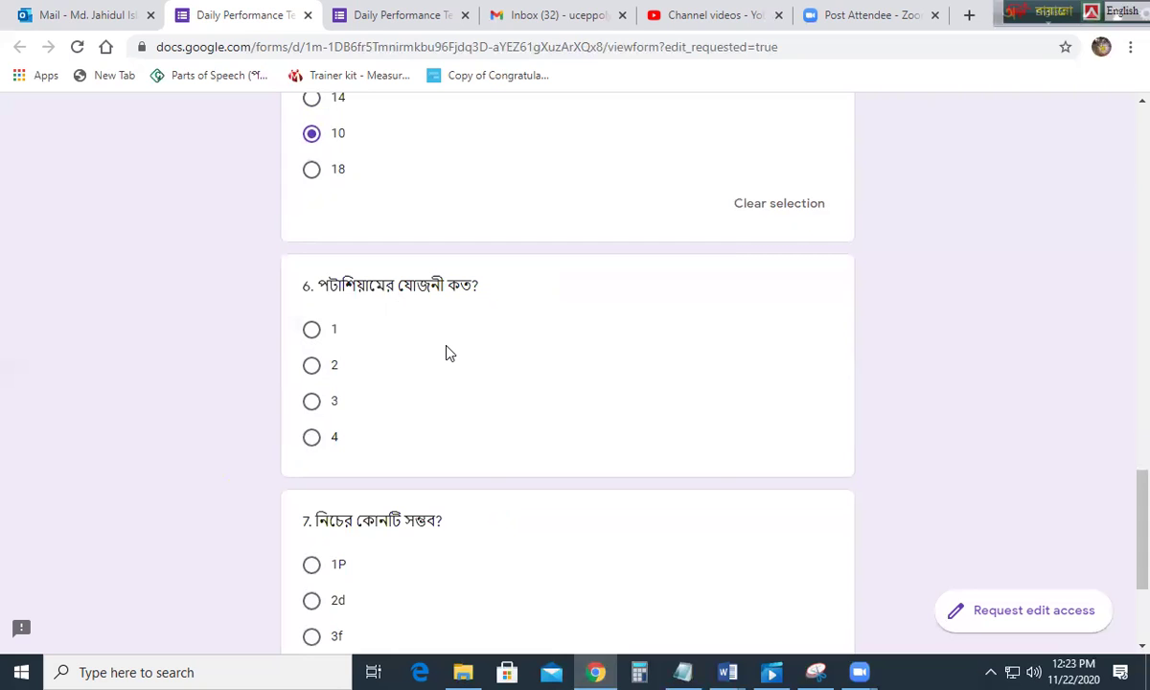
pyautogui.scroll(2, 470, 292)
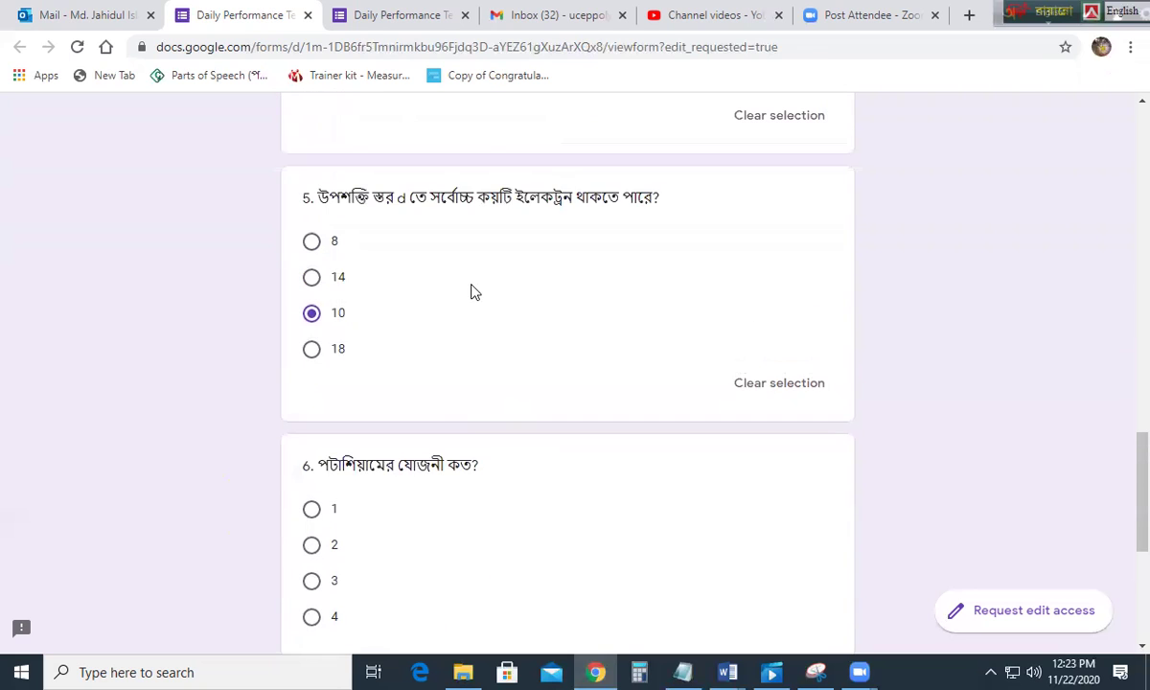
pyautogui.scroll(-2, 431, 325)
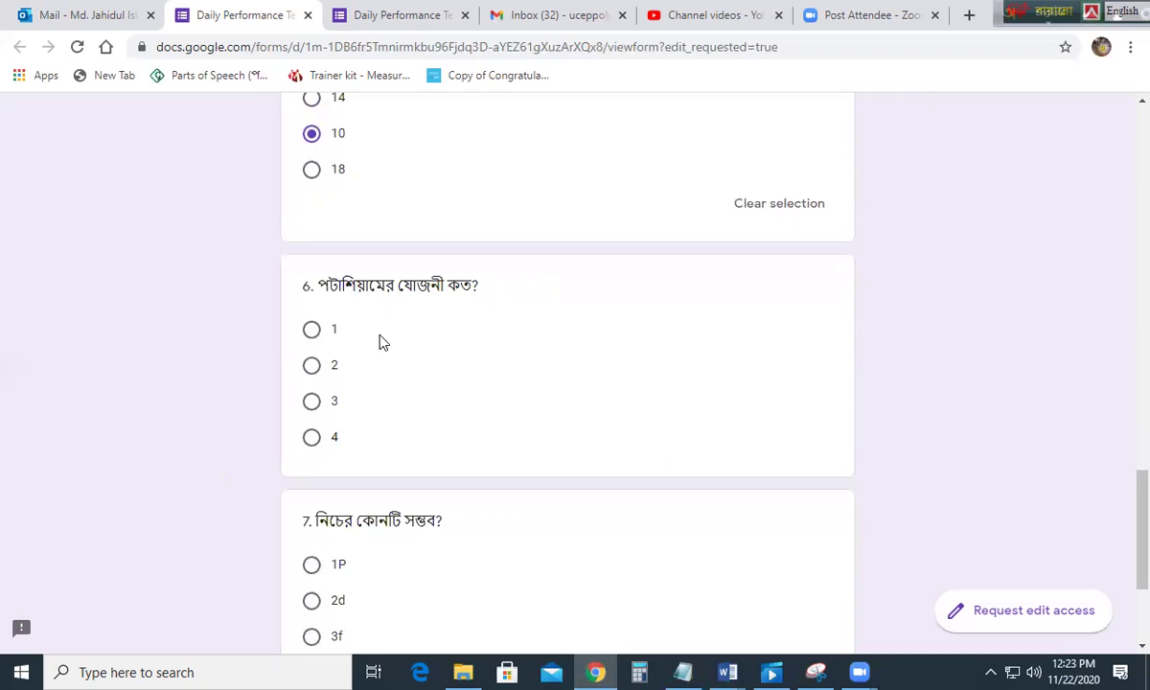
pyautogui.click(311, 331)
pyautogui.scroll(-2, 506, 347)
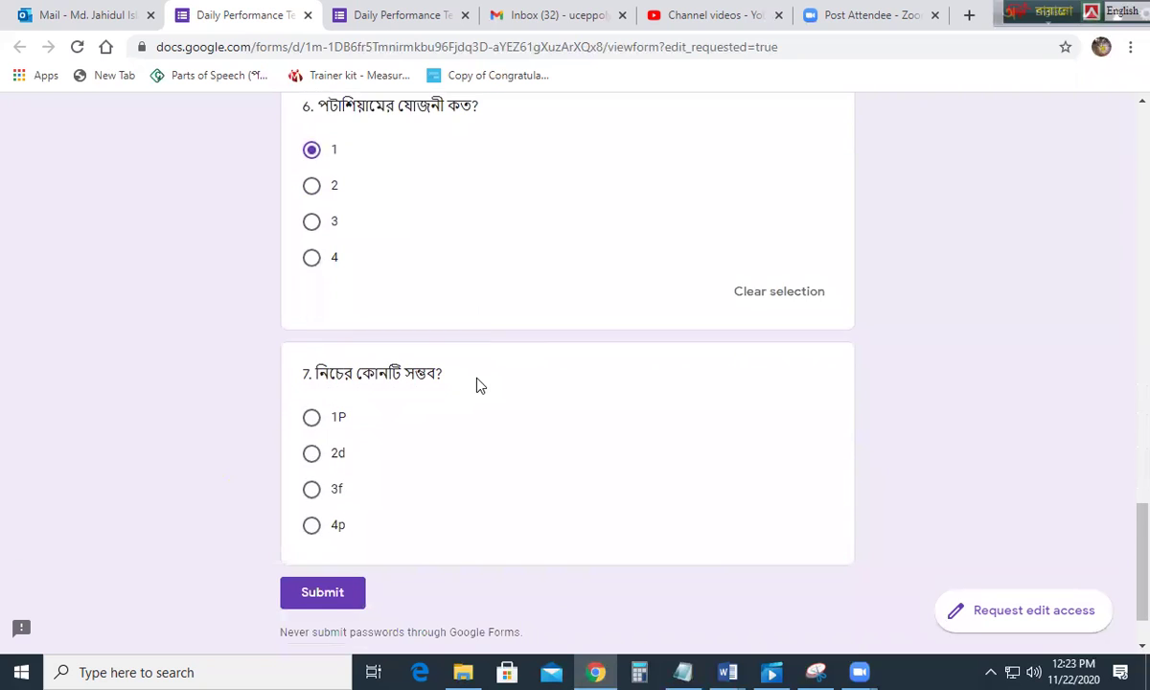
pyautogui.scroll(-1, 476, 386)
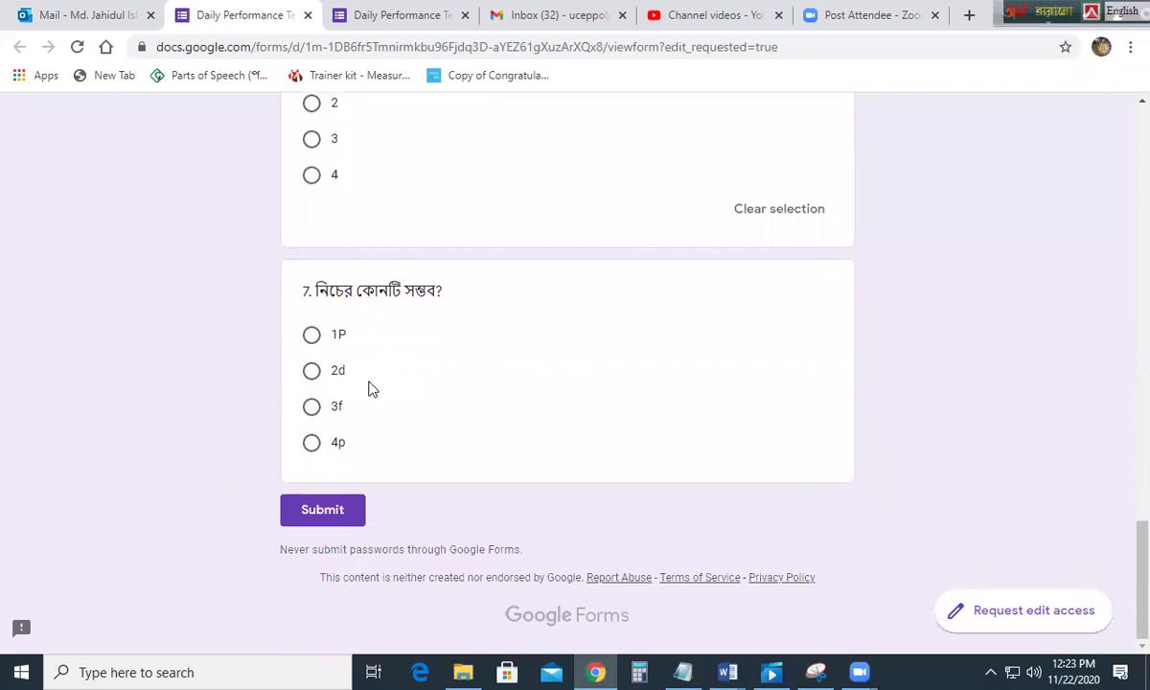
pyautogui.click(313, 445)
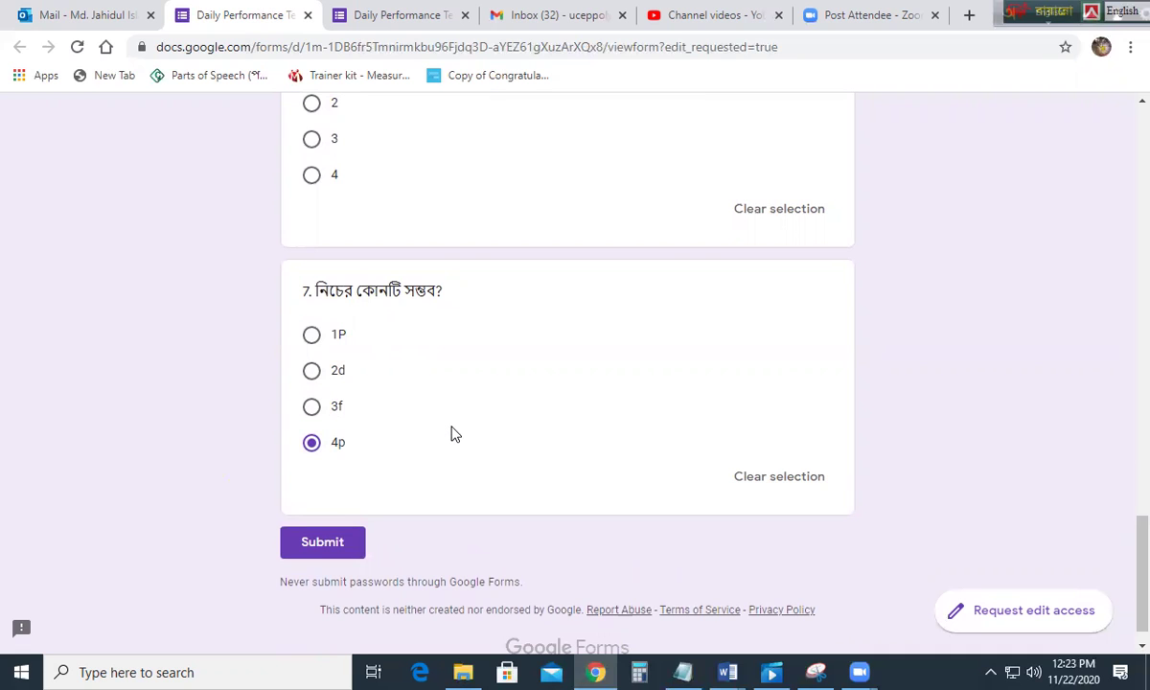
pyautogui.scroll(15, 457, 432)
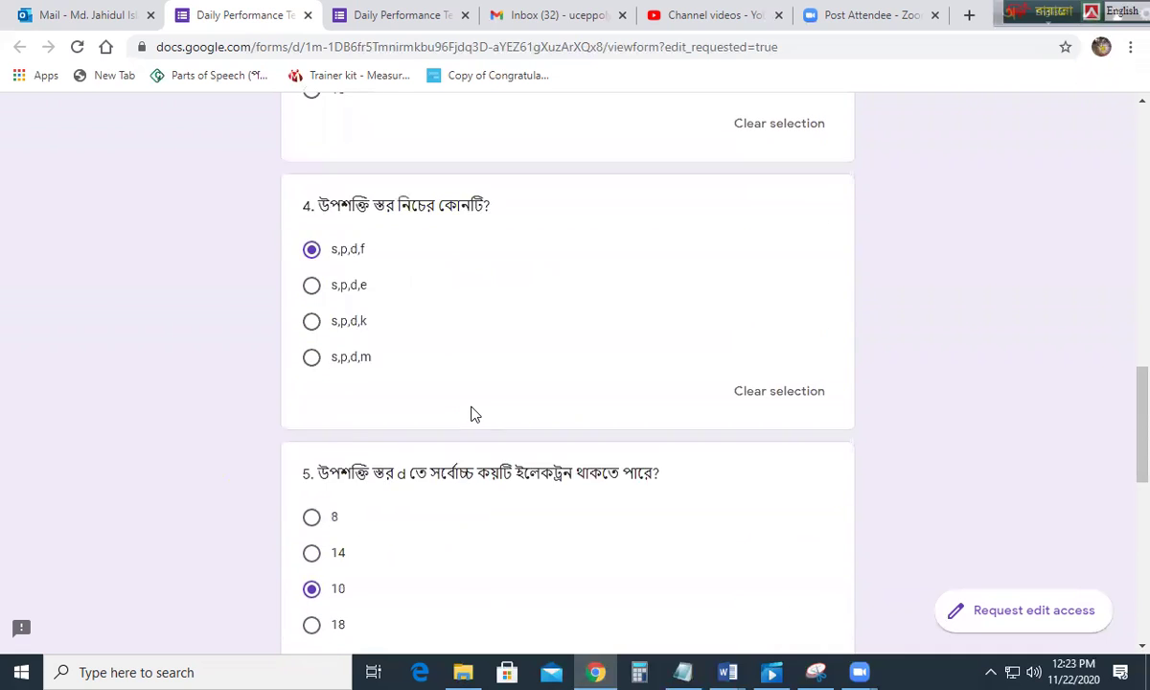
pyautogui.scroll(5, 423, 197)
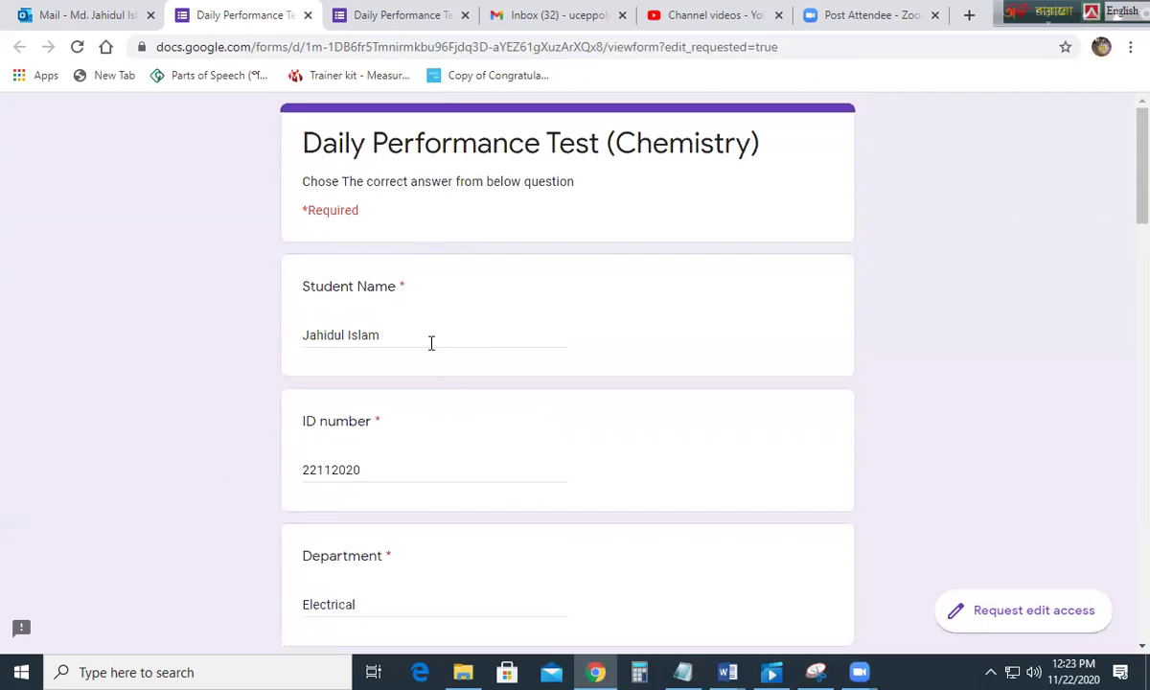
pyautogui.scroll(-3, 422, 326)
pyautogui.scroll(-3, 388, 340)
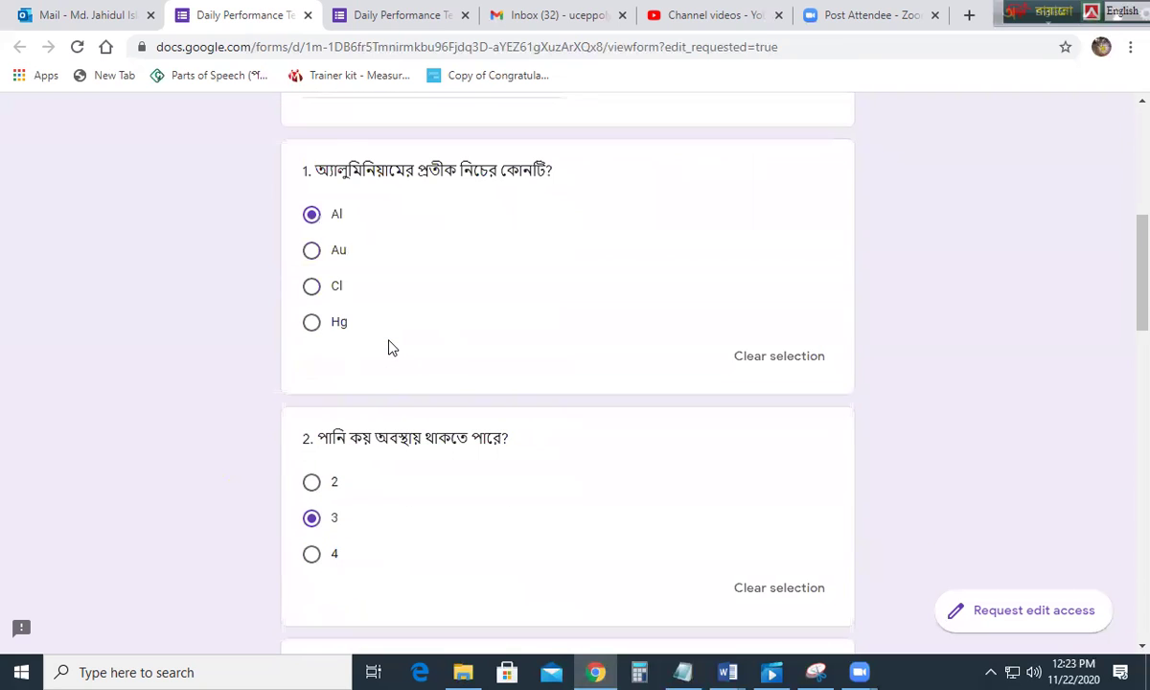
pyautogui.scroll(-9, 383, 302)
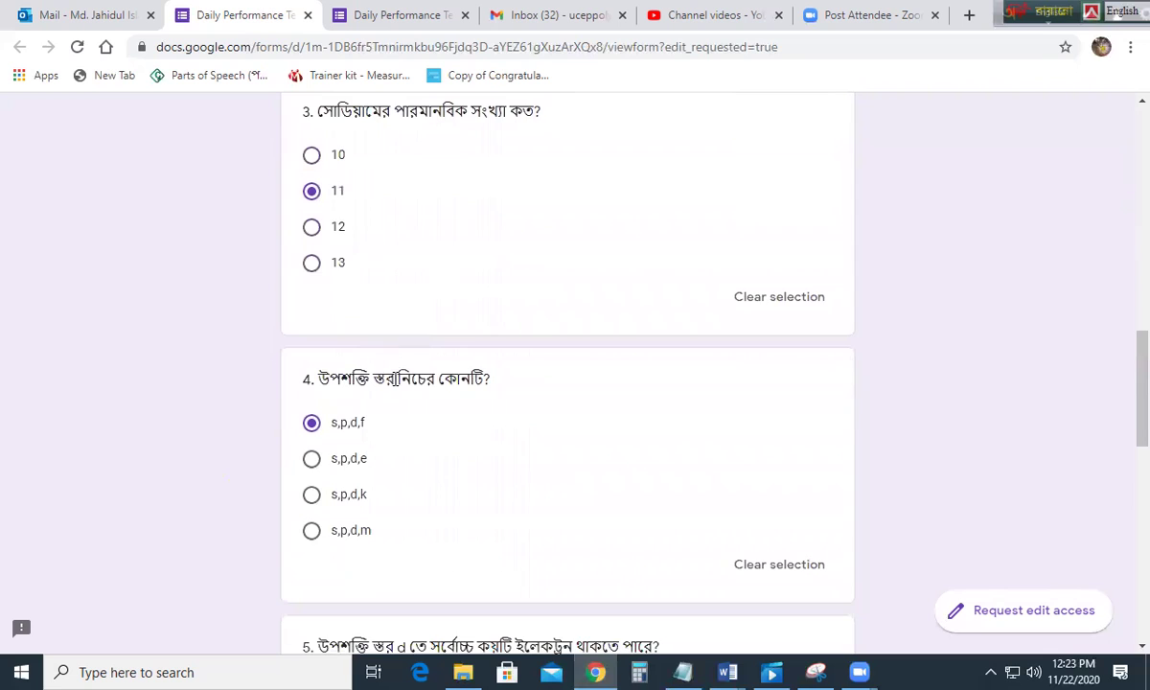
pyautogui.scroll(-7, 402, 399)
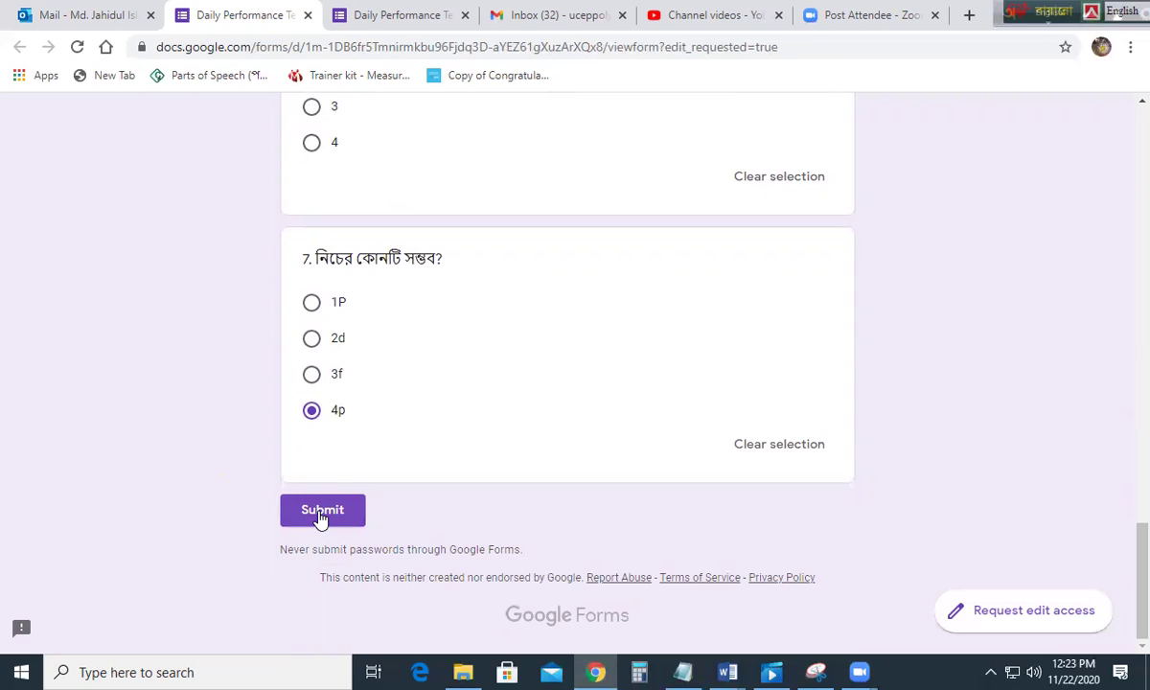
# Step: Submit the chemistry test and highlight the 'Your response has been recorded.' message
pyautogui.click(321, 512)
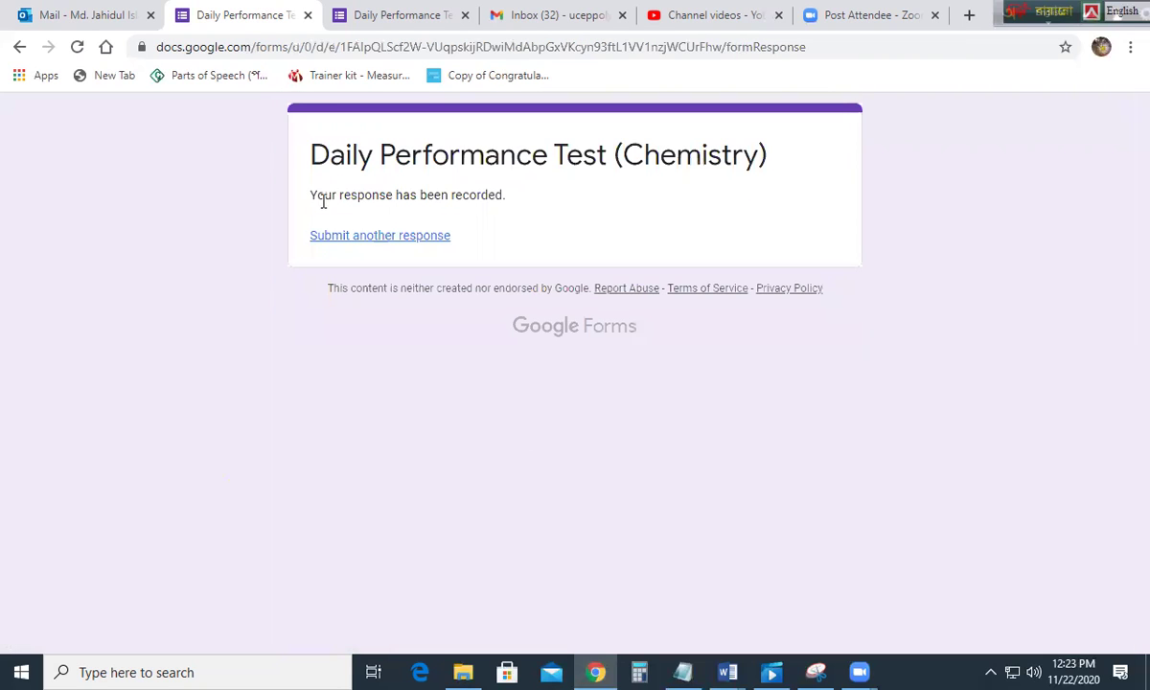
pyautogui.moveTo(316, 196); pyautogui.dragTo(525, 196)
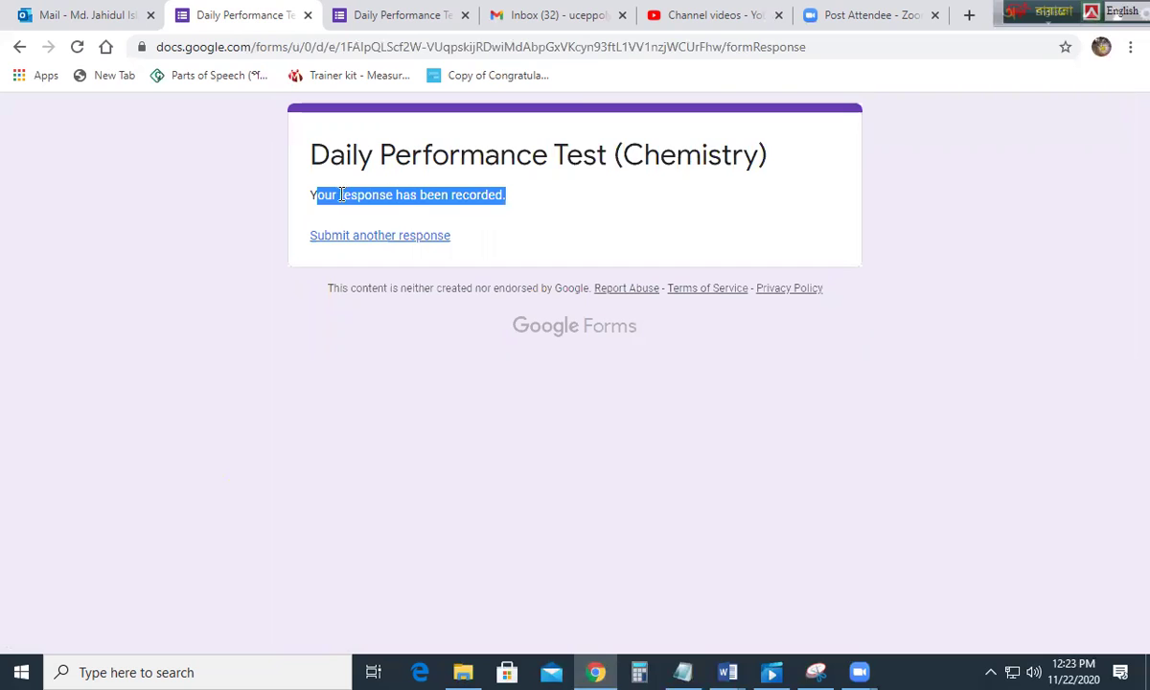
pyautogui.moveTo(311, 194); pyautogui.dragTo(521, 197)
pyautogui.click(505, 198)
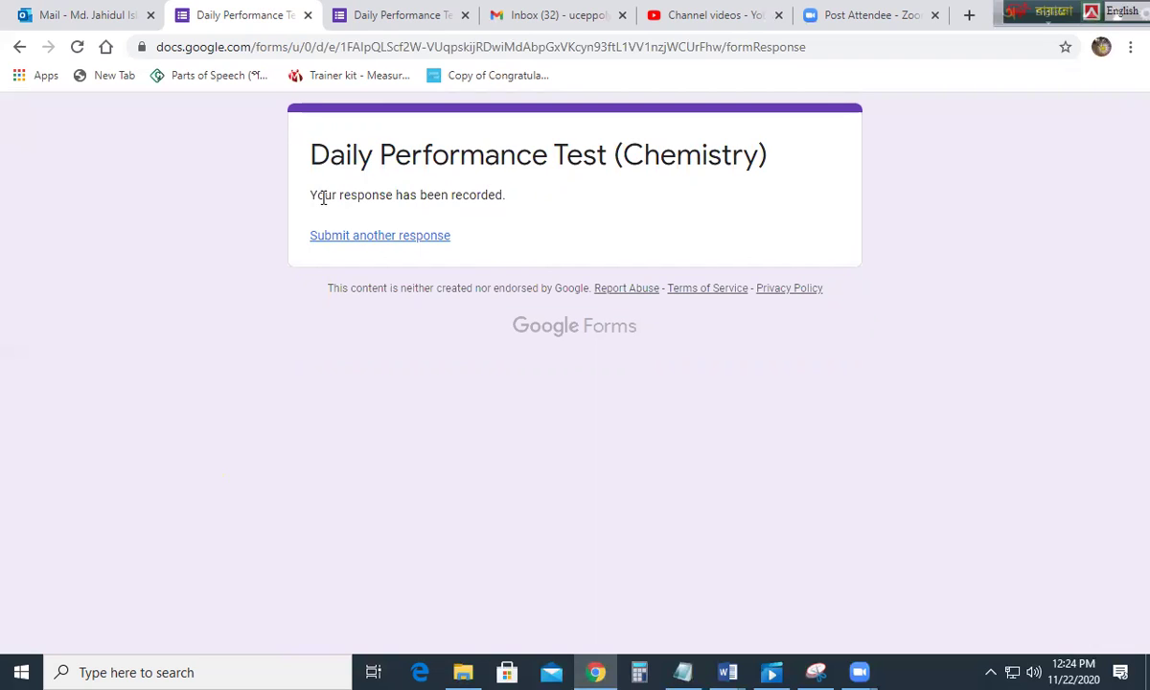
pyautogui.moveTo(311, 194); pyautogui.dragTo(506, 196)
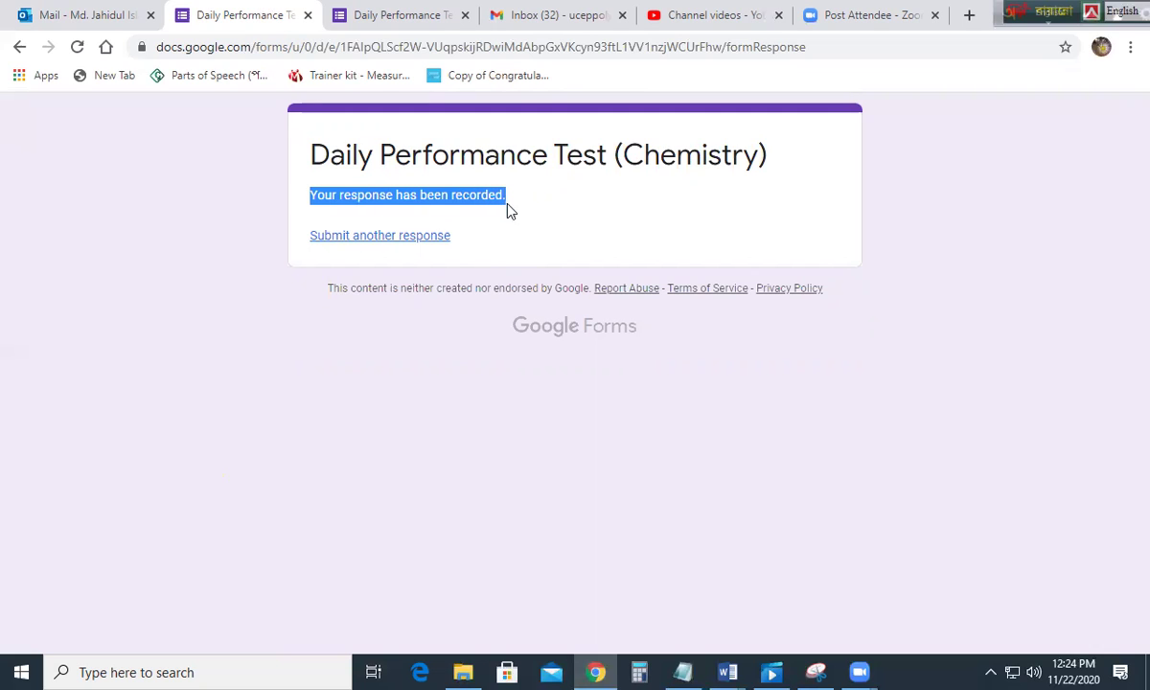
pyautogui.click(311, 201)
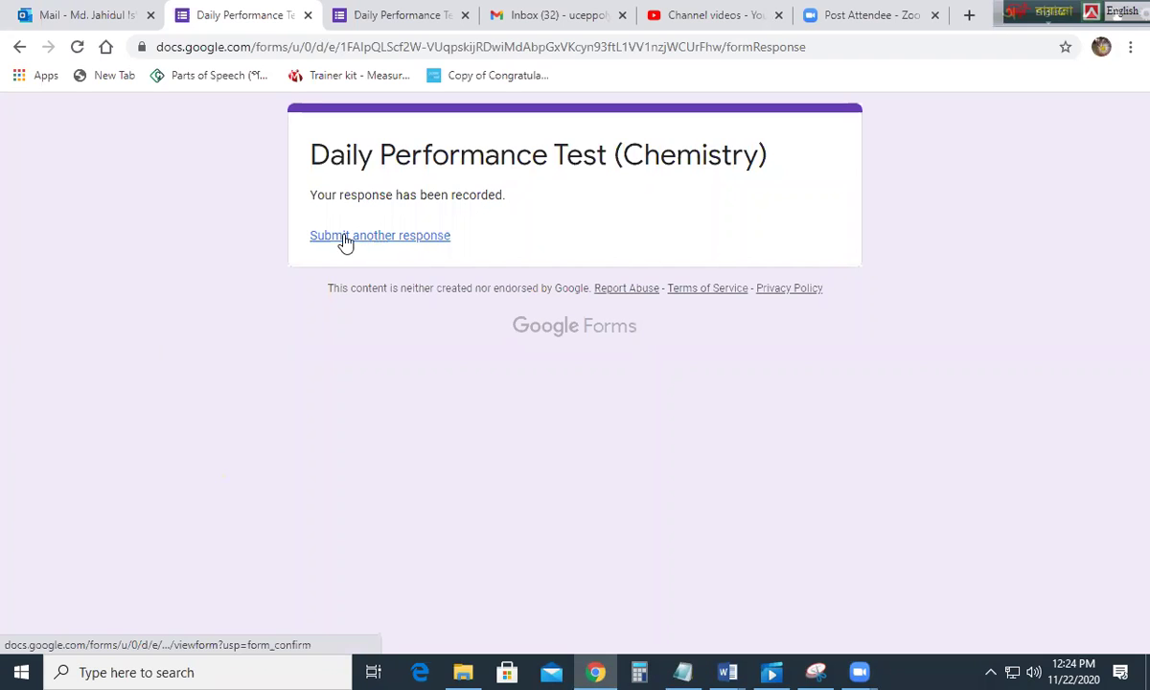
# Step: Choose 'Submit another response' and scroll through the blank form
pyautogui.click(398, 240)
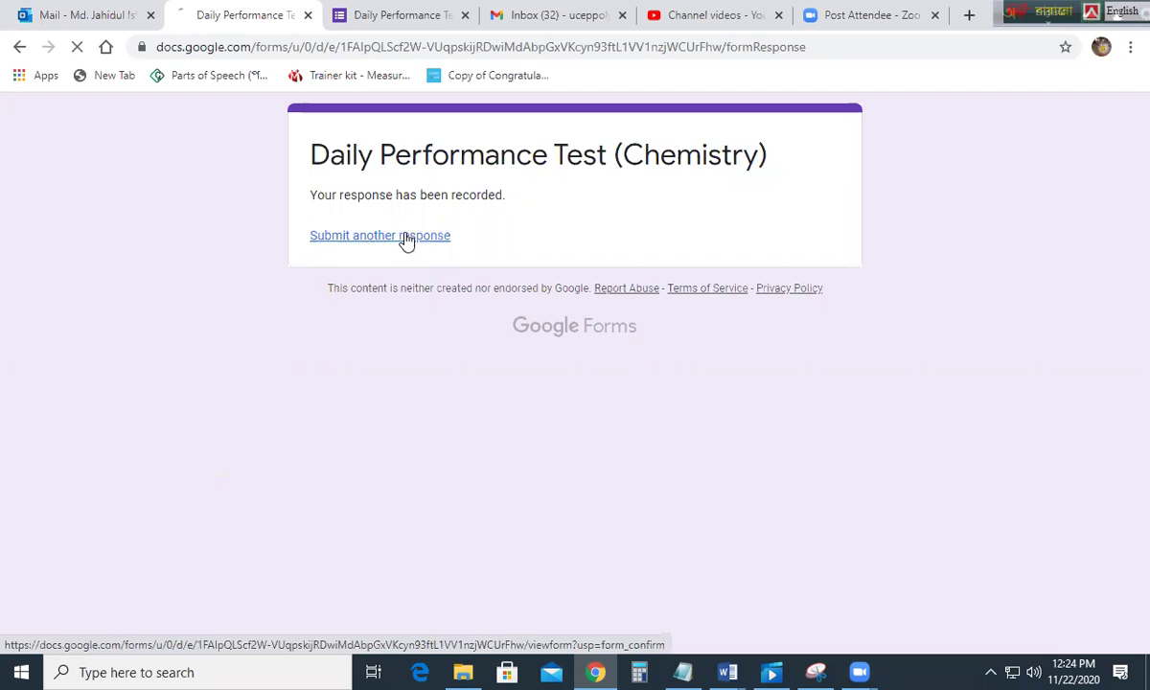
pyautogui.scroll(-20, 419, 349)
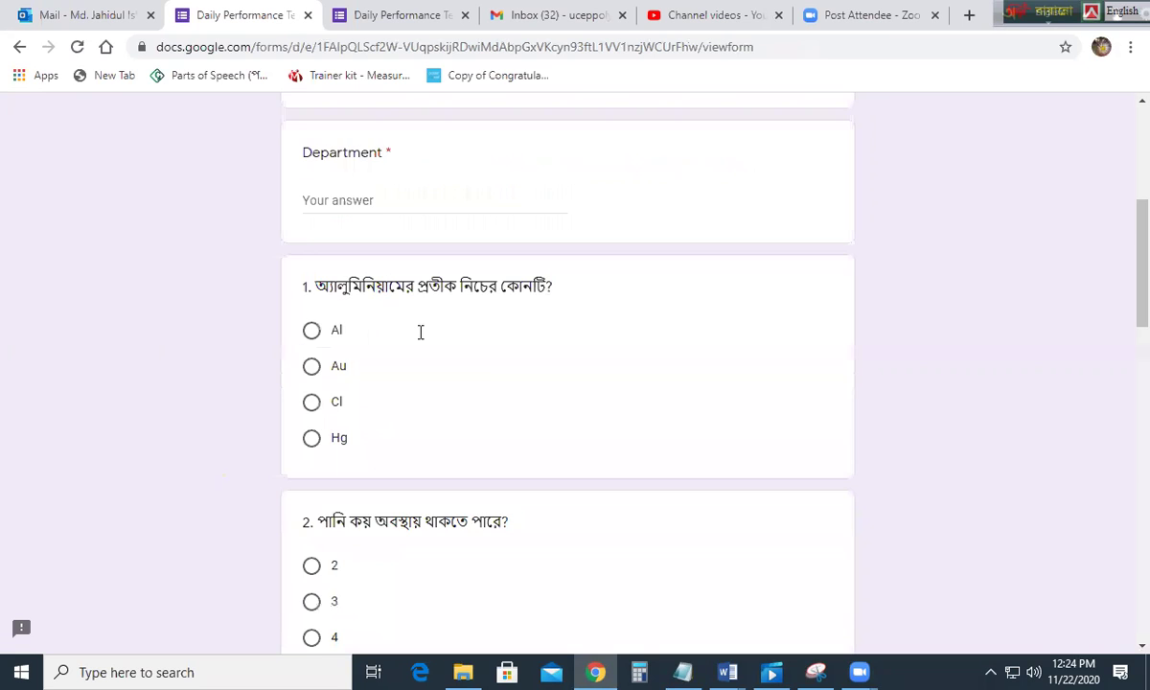
pyautogui.scroll(20, 422, 350)
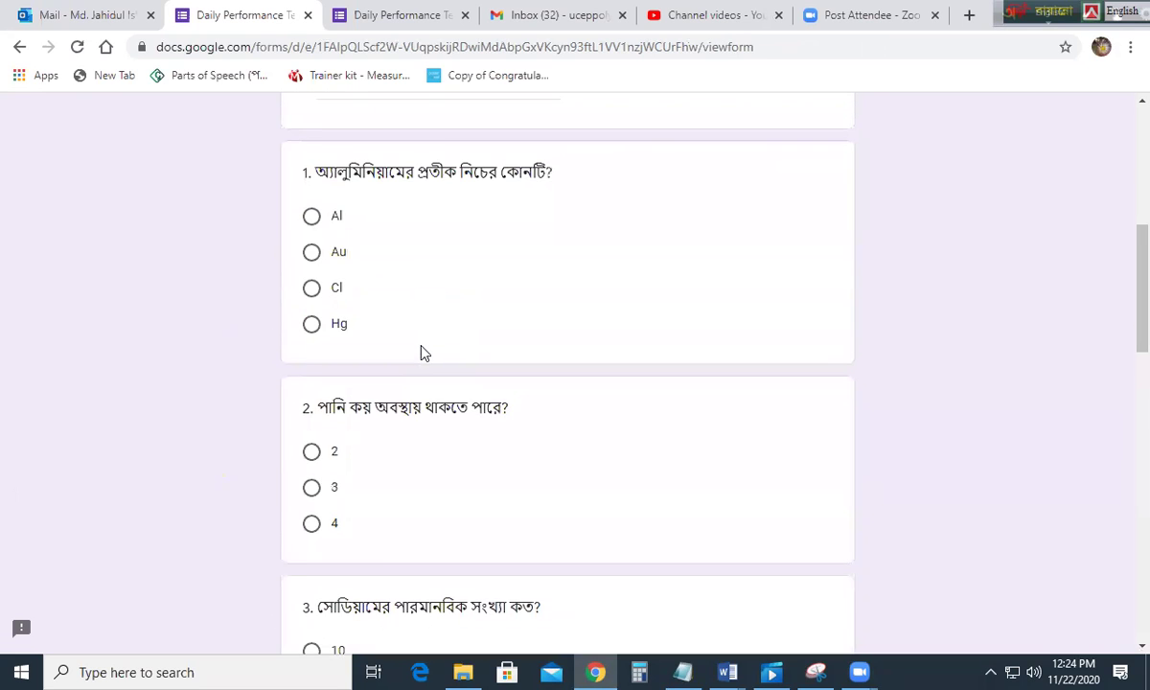